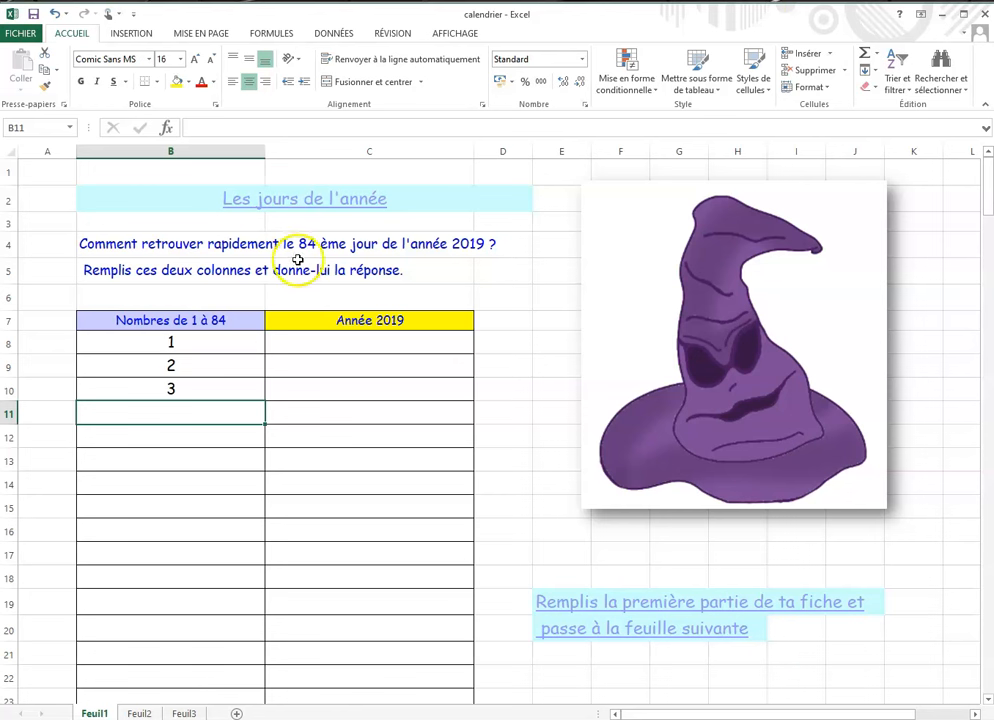
# Step: Clear the numbers in B9:B10 so that only the 1 in B8 is left in the number column
pyautogui.moveTo(208, 341); pyautogui.dragTo(232, 394)
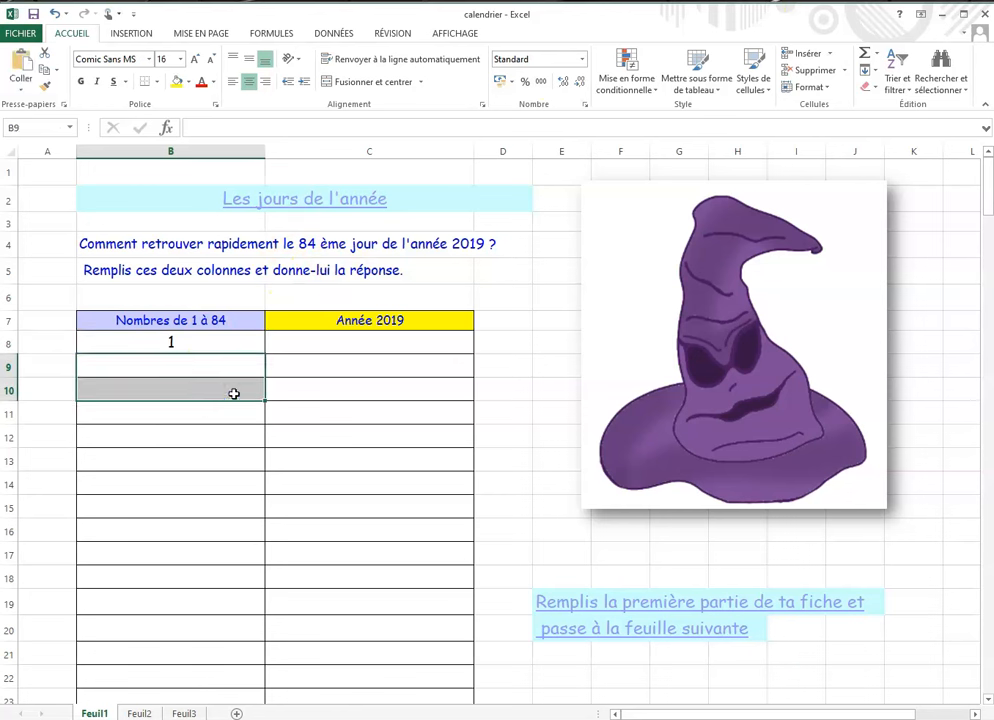
pyautogui.click(187, 326)
pyautogui.click(187, 343)
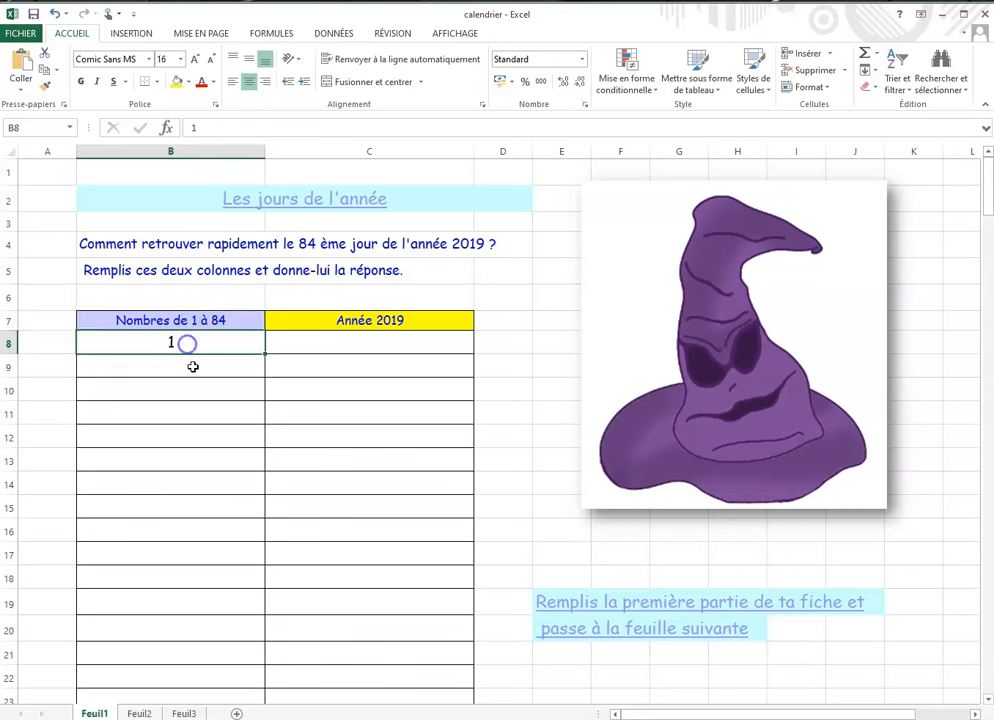
# Step: Enter the formula =B8+1 in B9 and fill it down to B16
pyautogui.click(191, 368)
pyautogui.write('=')
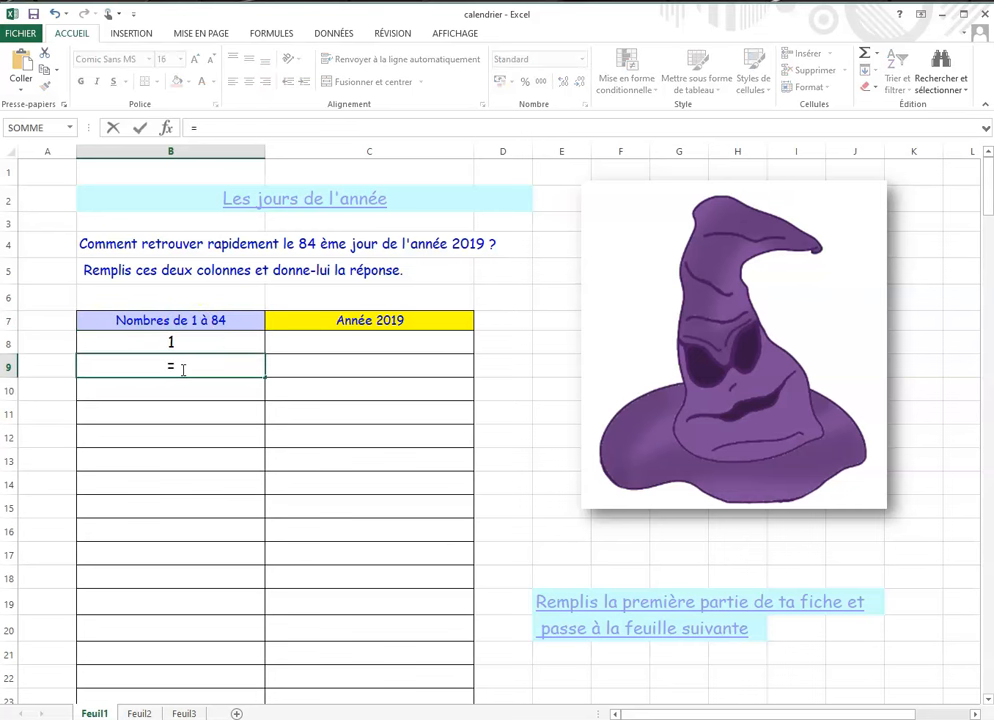
pyautogui.click(199, 341)
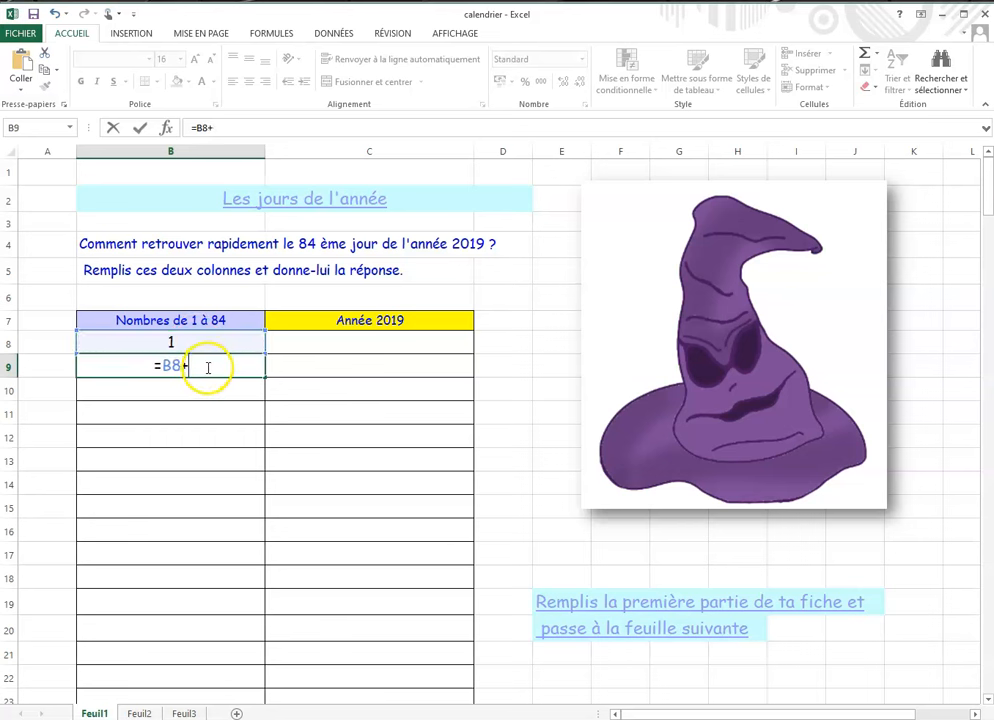
pyautogui.press('Return')
pyautogui.click(175, 364)
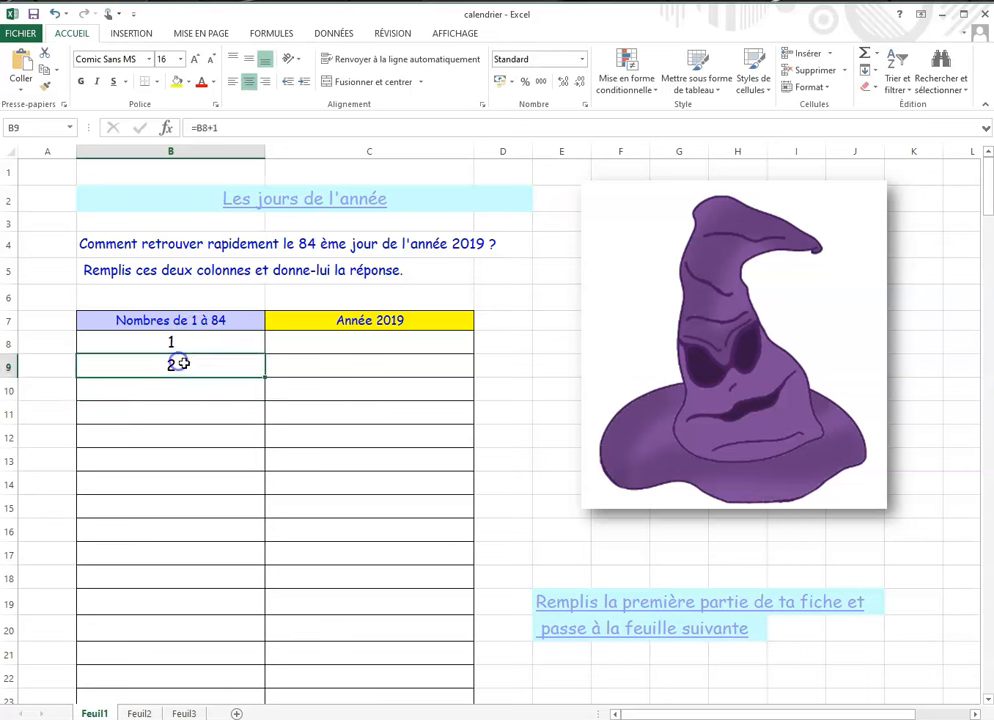
pyautogui.moveTo(266, 380); pyautogui.dragTo(255, 541)
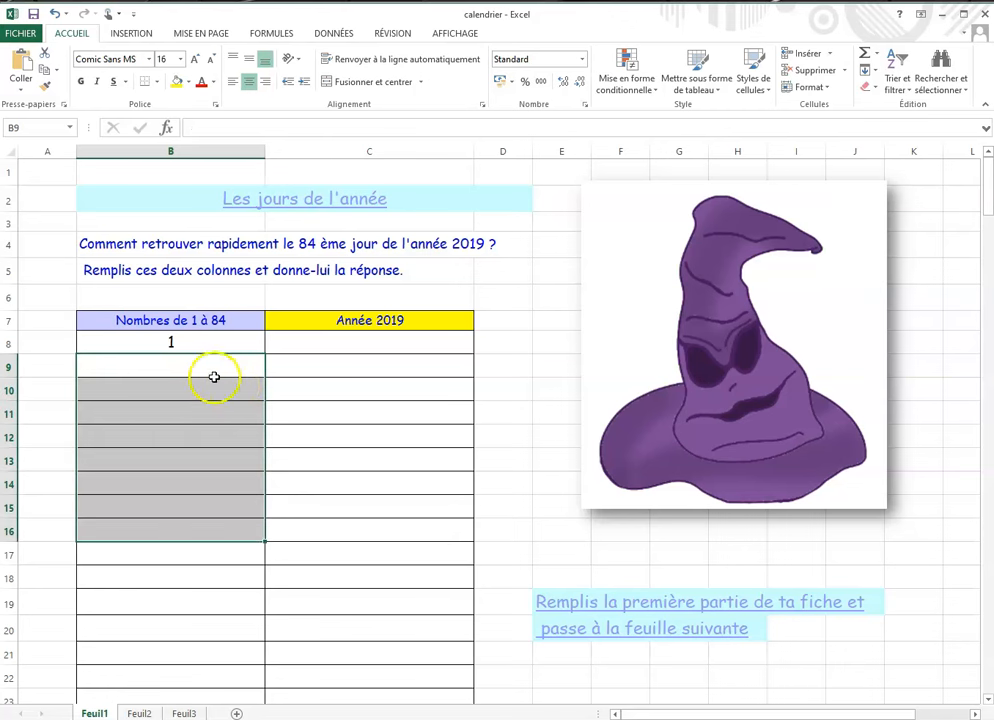
# Step: Clear the formulas from B9:B16 and enter the plain number 2 in B9
pyautogui.click(229, 365)
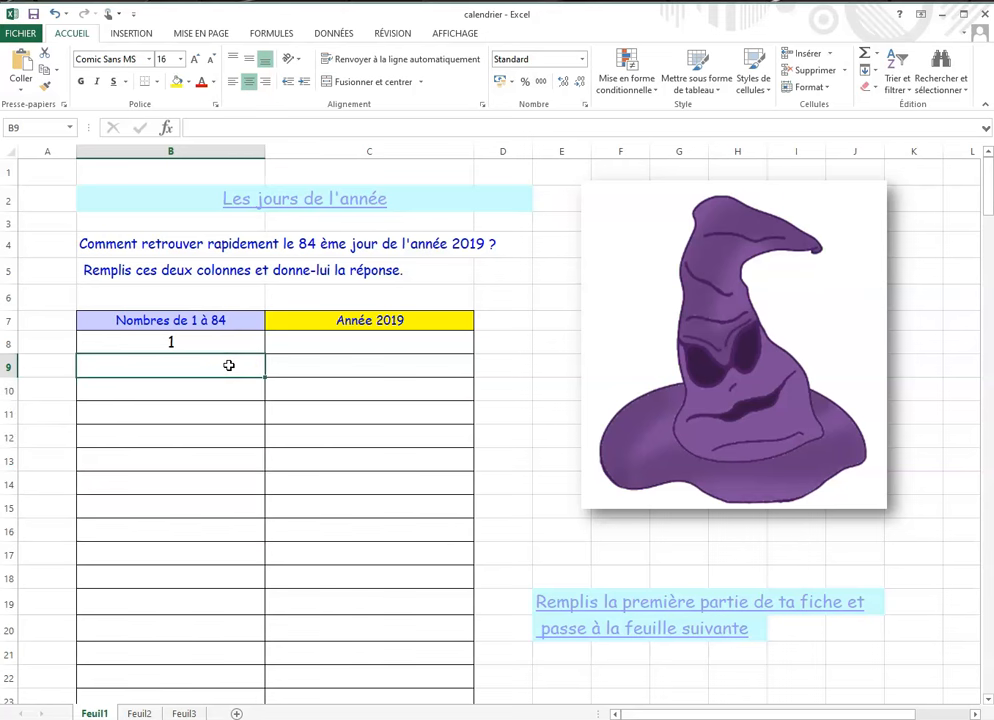
pyautogui.write('2')
pyautogui.click(196, 468)
# Step: Extend the number series in B8:B9 down column B as far as 92 in row 99
pyautogui.moveTo(229, 346); pyautogui.dragTo(235, 366)
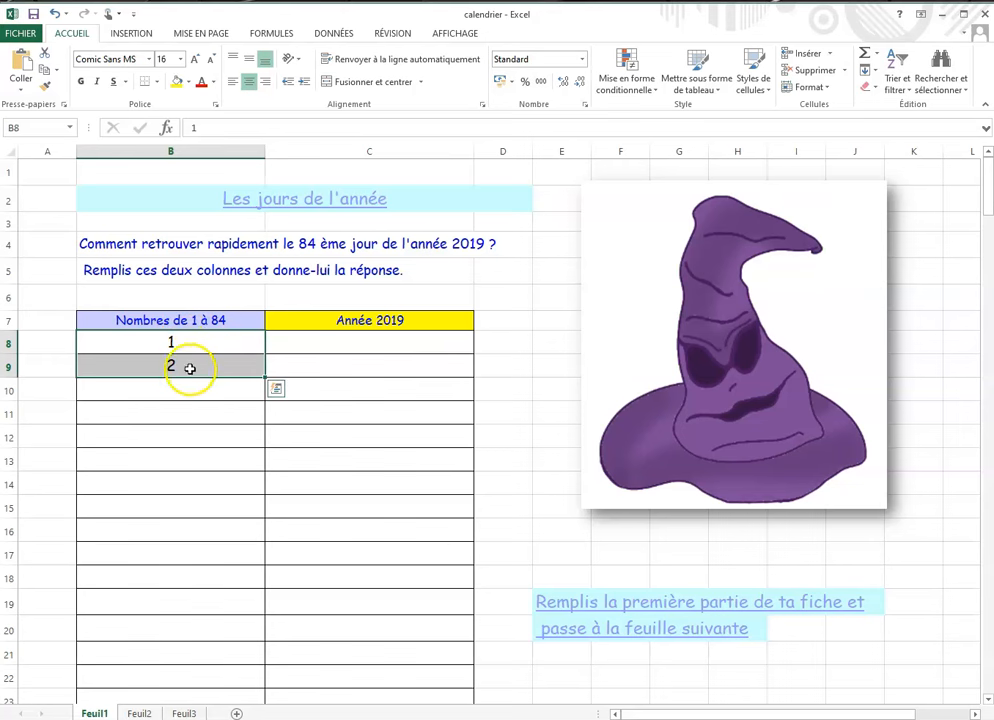
pyautogui.moveTo(266, 378); pyautogui.dragTo(237, 704)
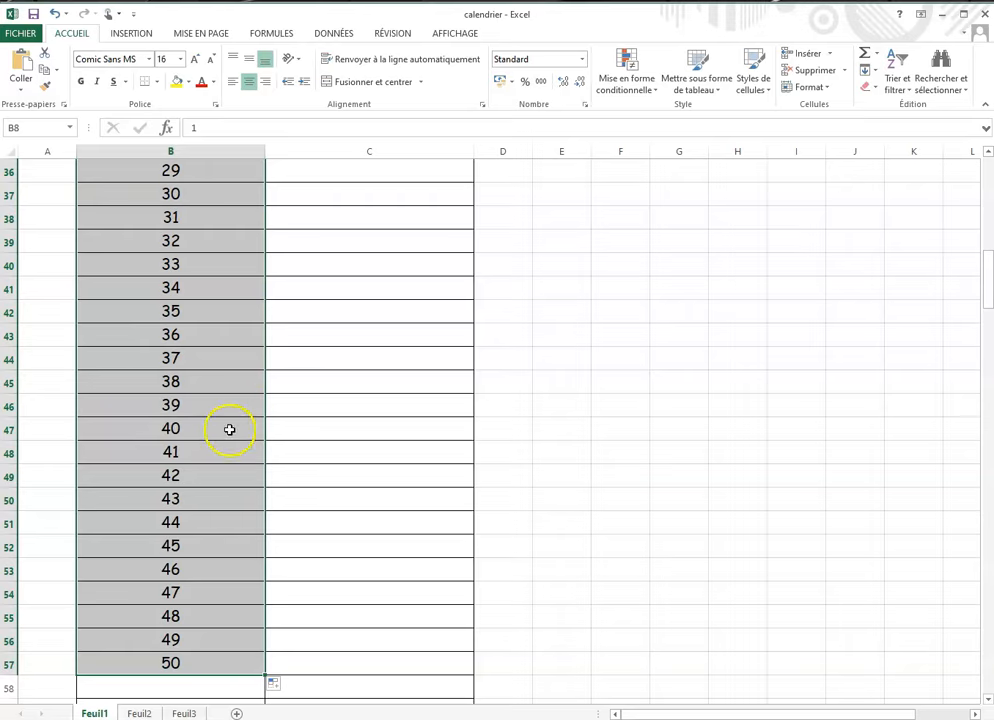
pyautogui.scroll(-6, 226, 462)
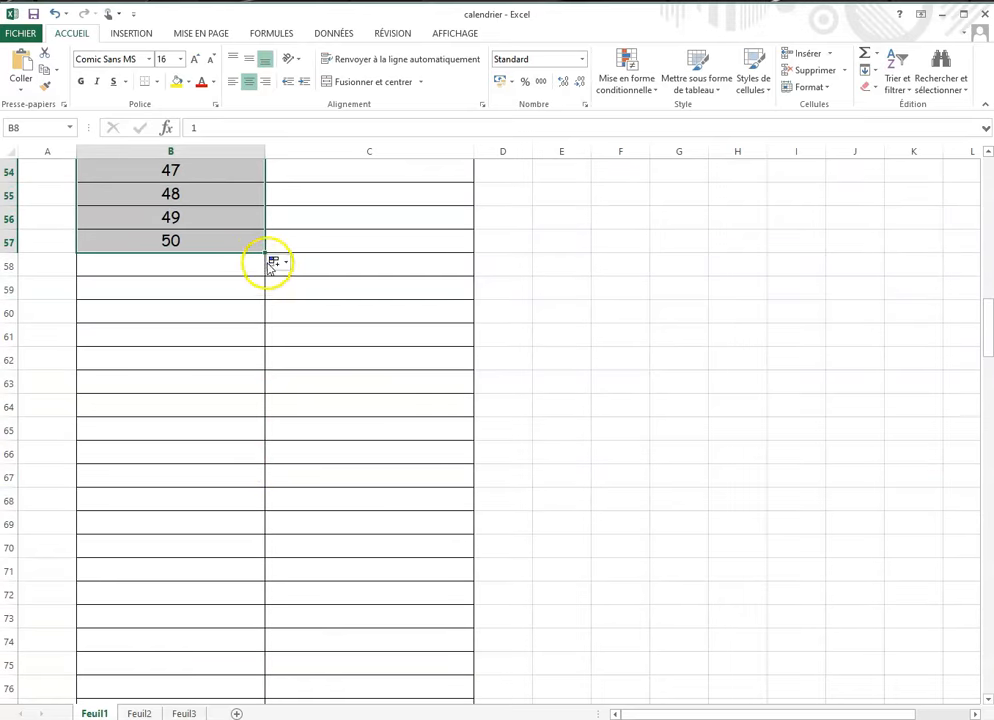
pyautogui.moveTo(265, 253); pyautogui.dragTo(297, 650)
pyautogui.scroll(-3, 297, 650)
pyautogui.moveTo(273, 459); pyautogui.dragTo(265, 598)
pyautogui.scroll(-4, 264, 605)
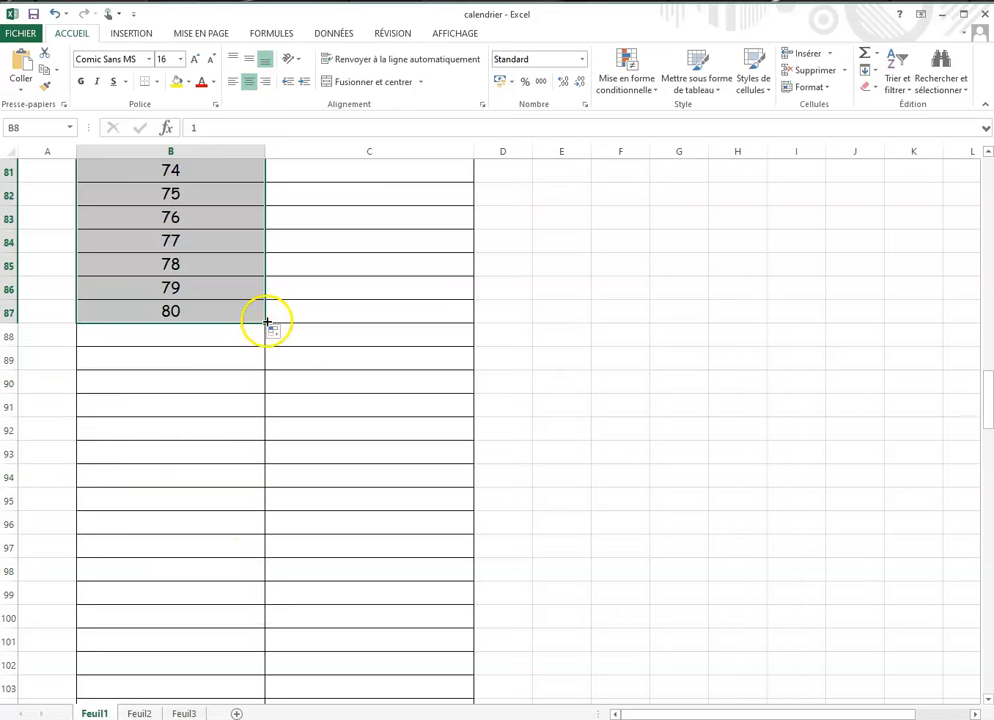
pyautogui.moveTo(264, 322); pyautogui.dragTo(237, 600)
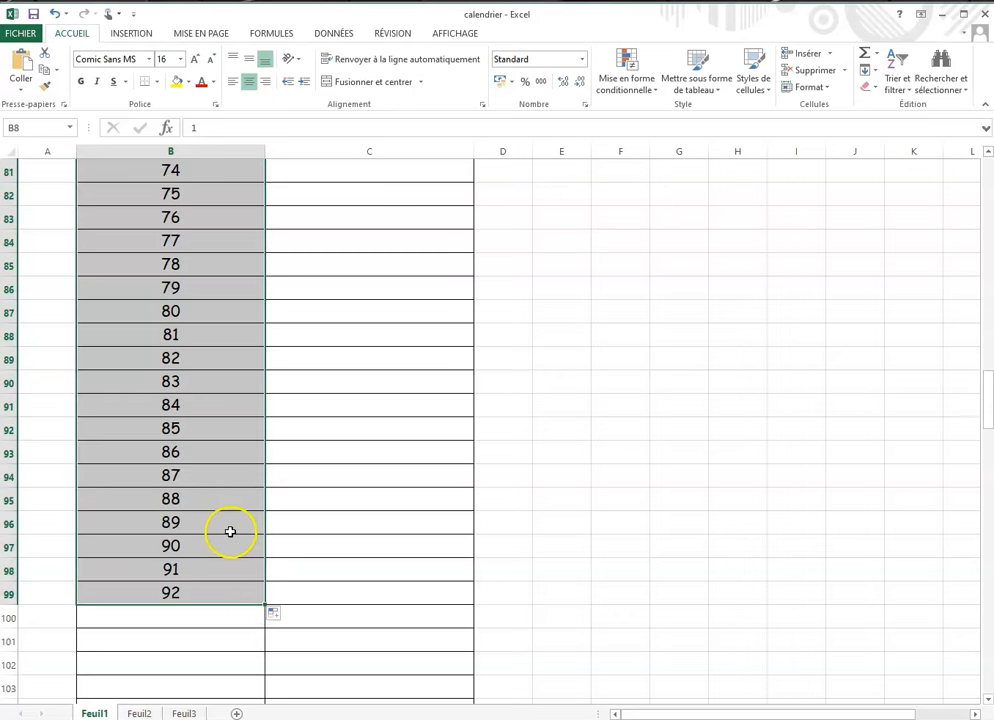
# Step: Fill B91:C91, the row of number 84, with yellow
pyautogui.click(227, 522)
pyautogui.moveTo(140, 402); pyautogui.dragTo(395, 407)
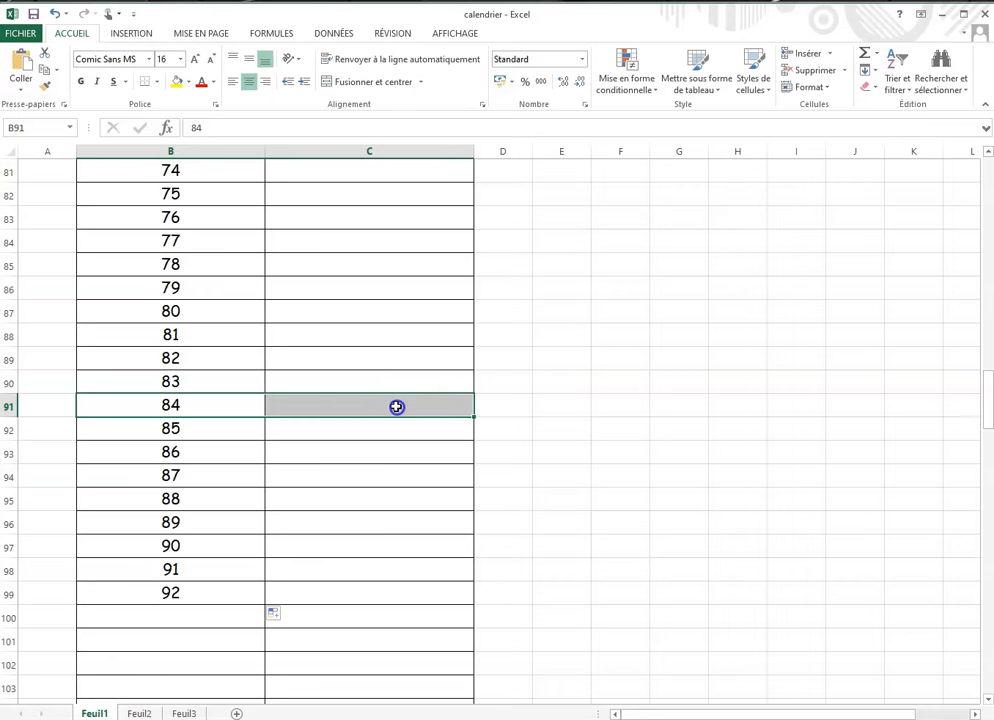
pyautogui.click(175, 82)
# Step: Enter the date 01/01/2019 in C8 under Année 2019
pyautogui.scroll(15, 362, 402)
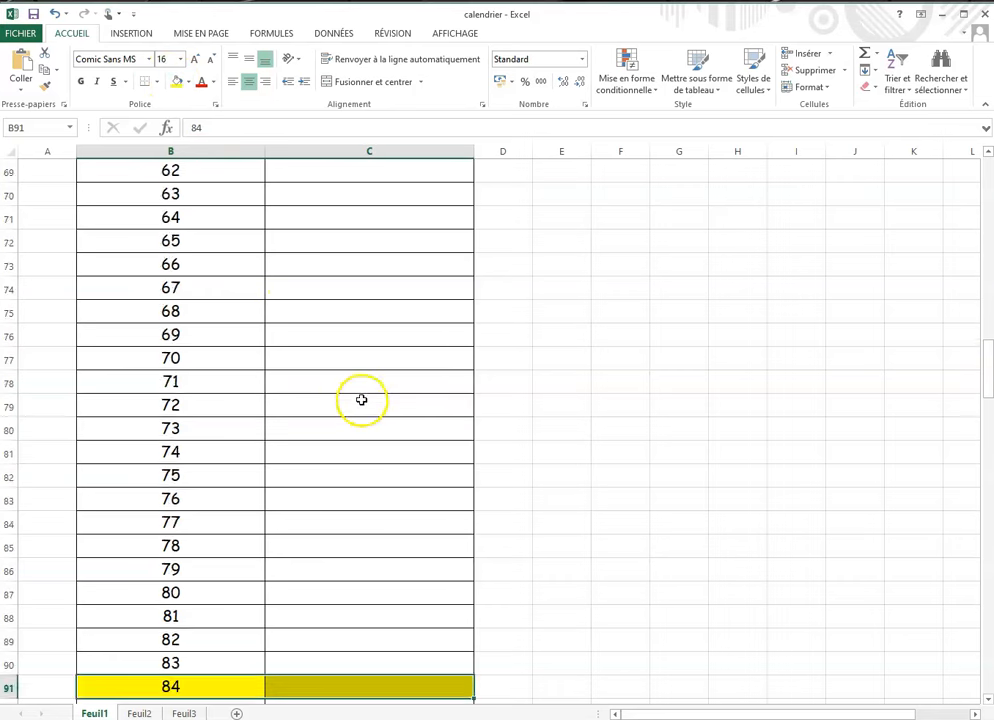
pyautogui.scroll(12, 387, 355)
pyautogui.click(376, 343)
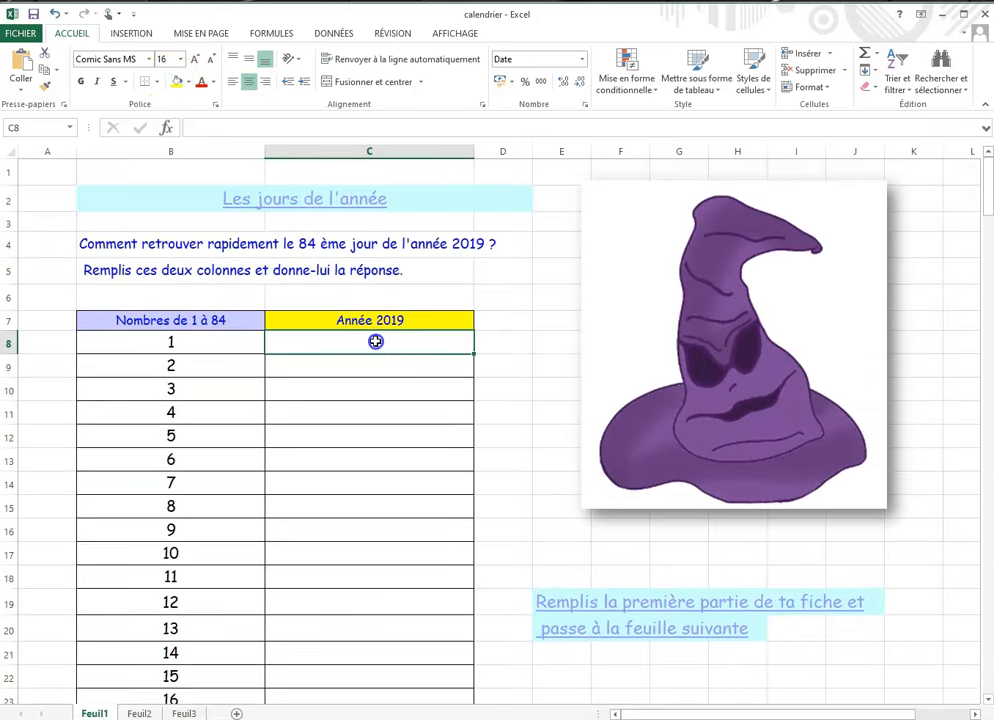
pyautogui.write('01/01/')
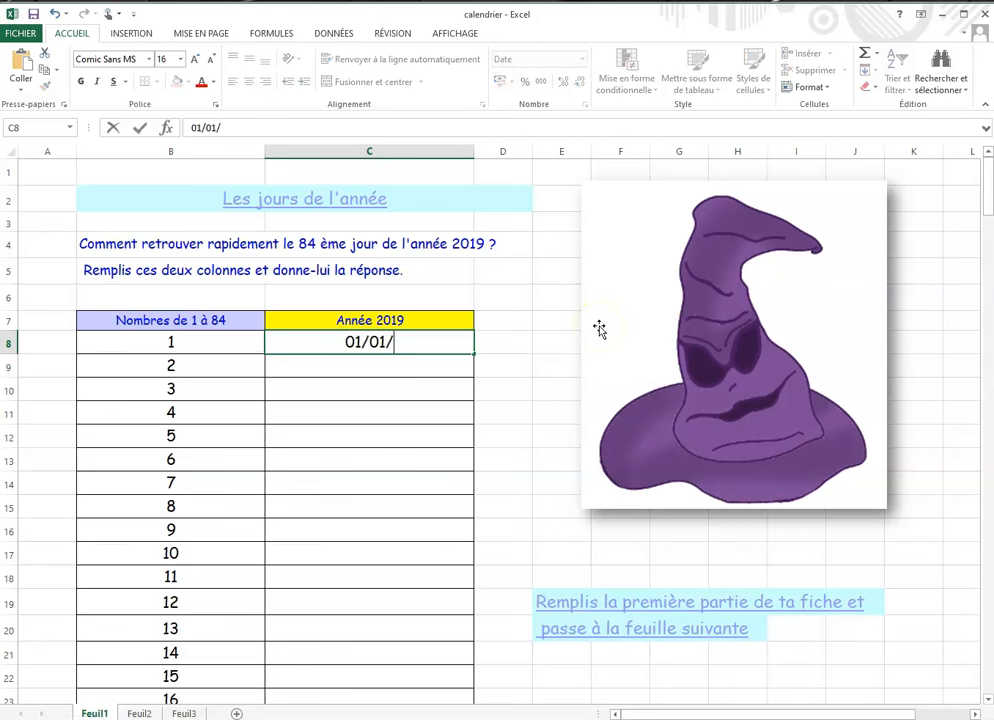
pyautogui.write('201')
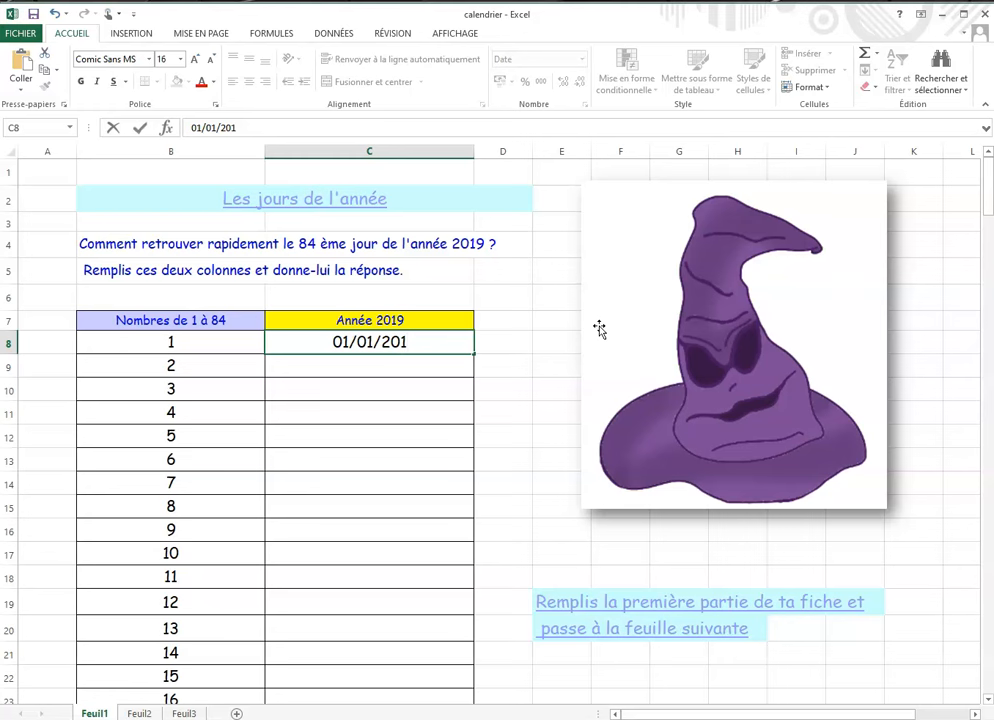
pyautogui.write('9')
# Step: Look at the date options in the cell format settings of C8 and close them without changes
pyautogui.rightClick(455, 345)
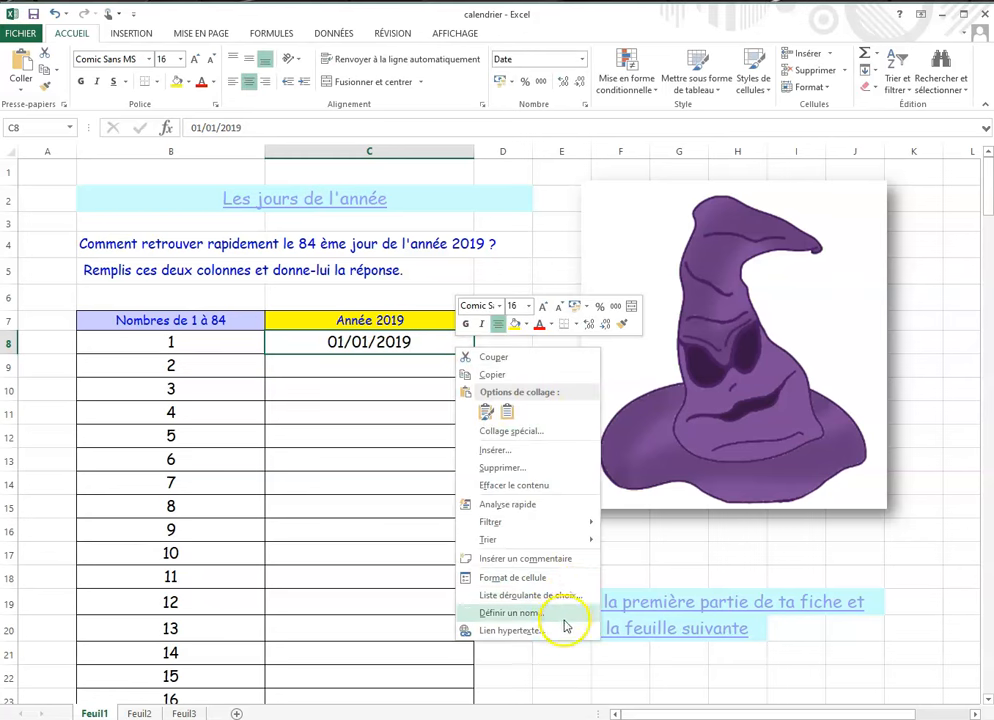
pyautogui.click(560, 578)
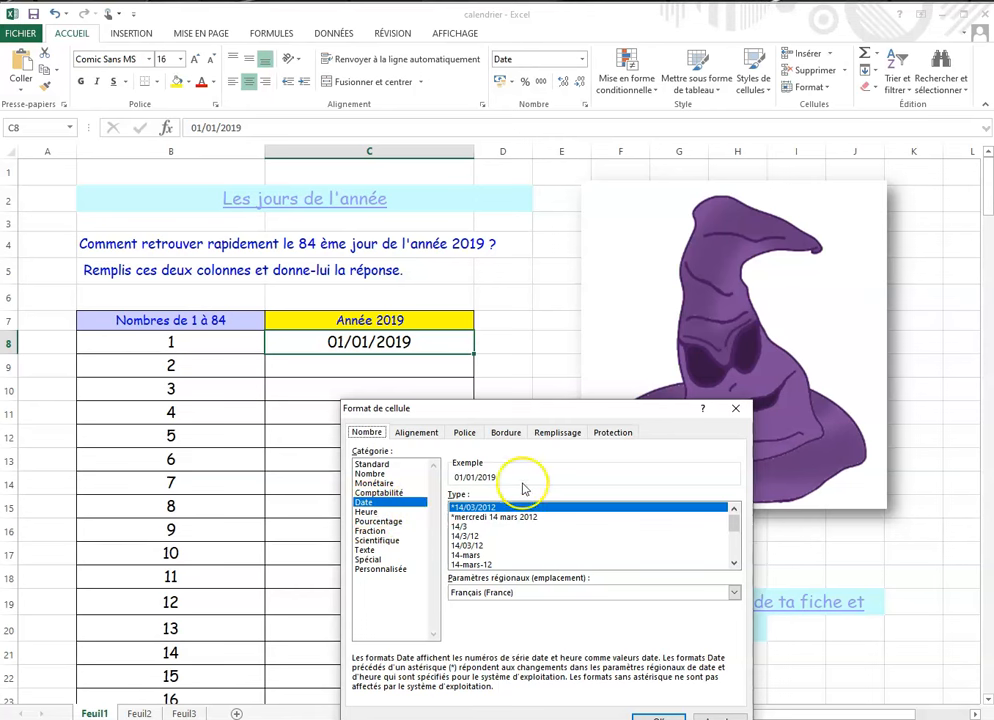
pyautogui.click(735, 408)
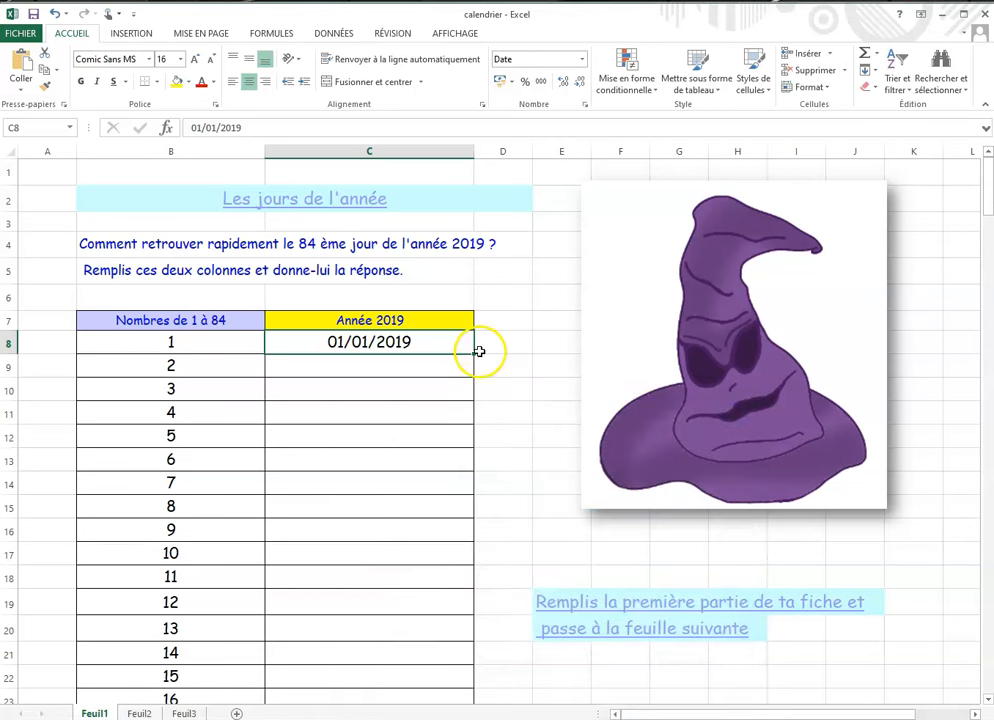
# Step: Fill the dates from C8 down to 31/03/2019 in C97 and select the date beside number 84
pyautogui.moveTo(473, 351); pyautogui.dragTo(476, 665)
pyautogui.scroll(-1, 369, 452)
pyautogui.click(369, 452)
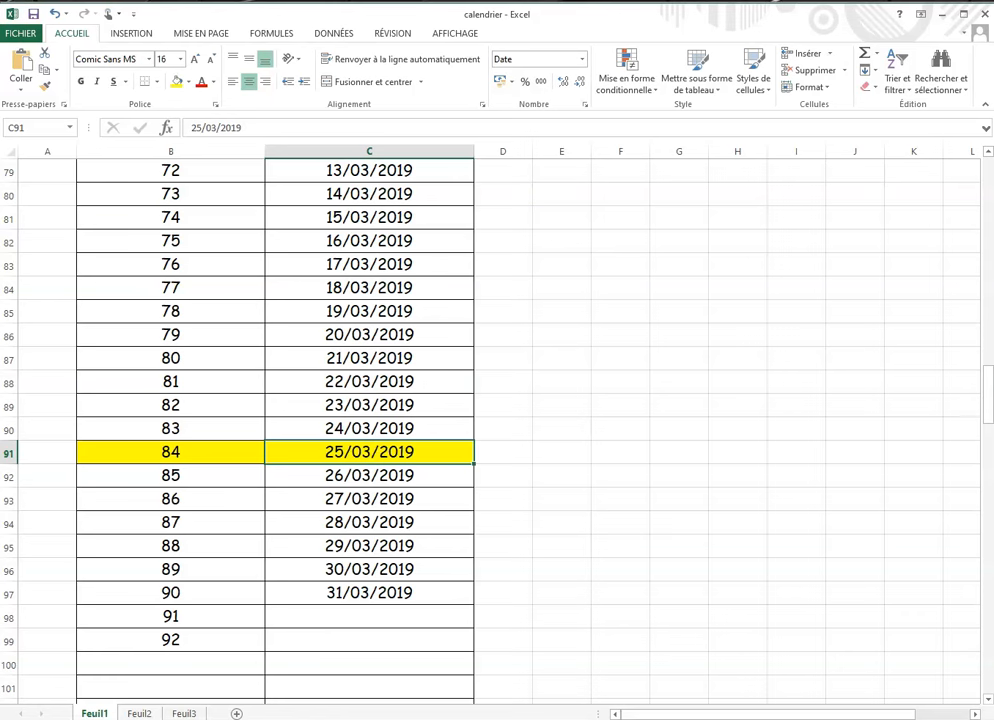
# Step: On sheet Feuil2, enter the start date 15/01/2019 in B7
pyautogui.click(138, 713)
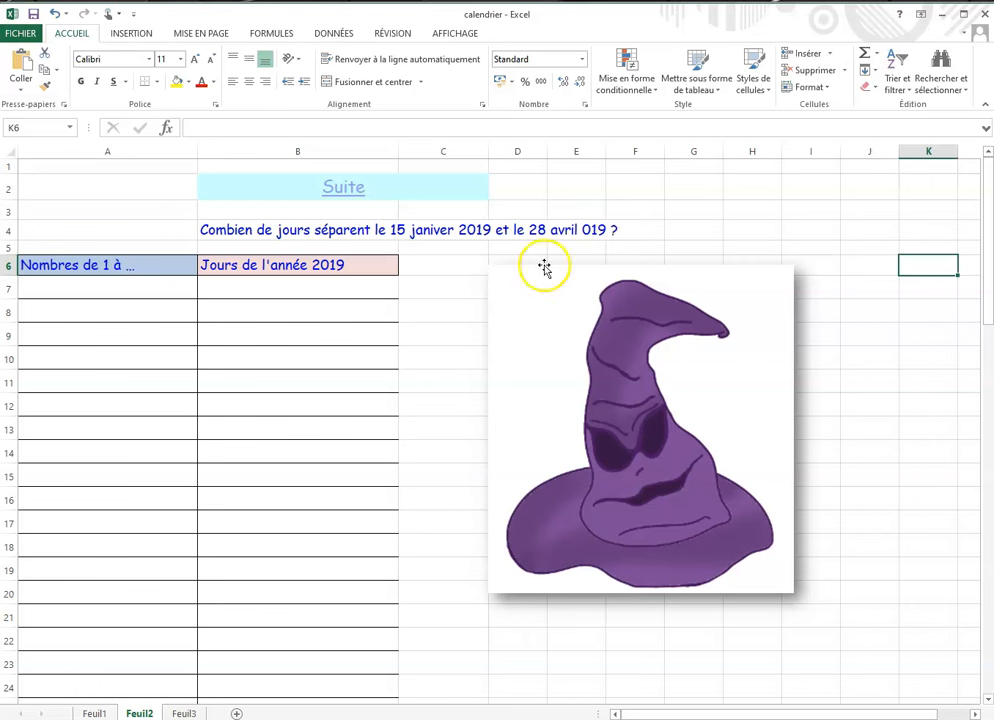
pyautogui.click(284, 285)
pyautogui.write('15')
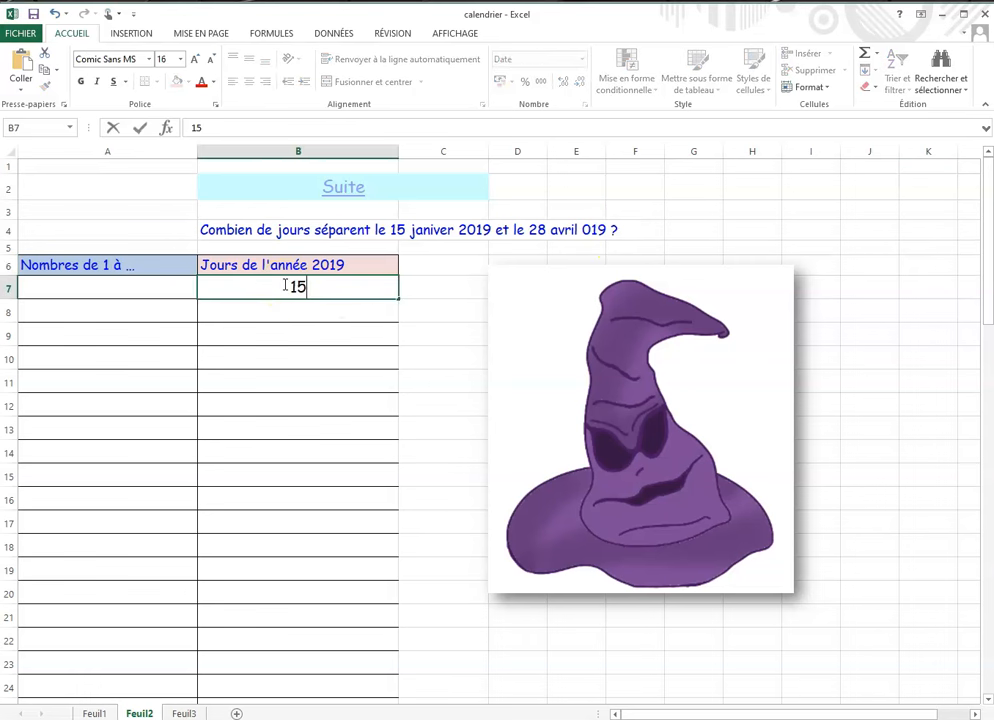
pyautogui.write('/01/2019')
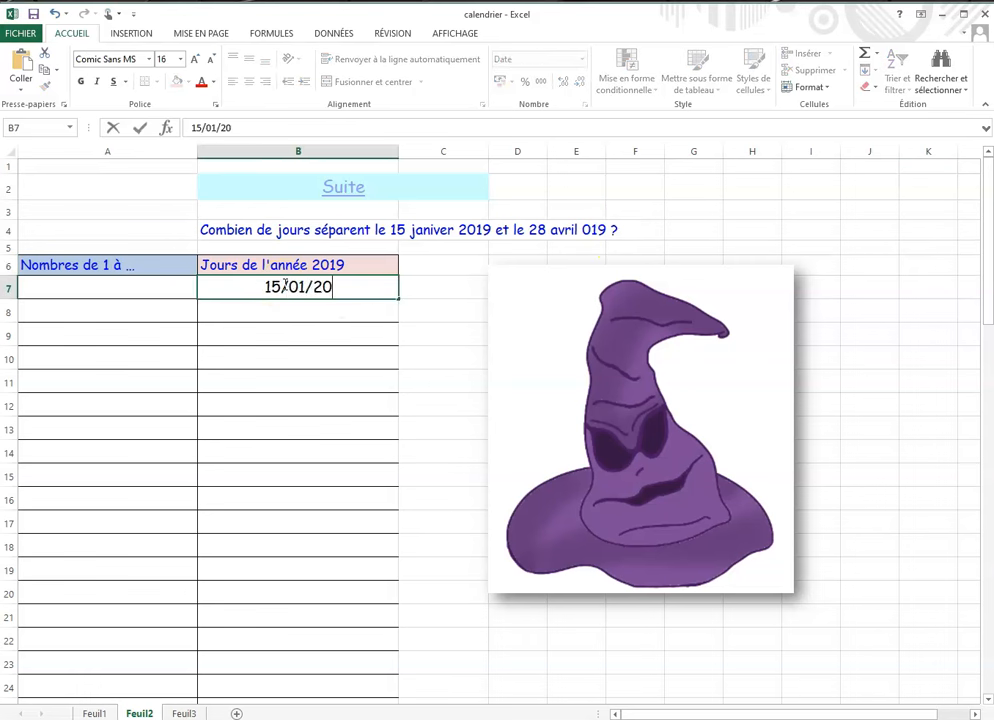
pyautogui.press('Return')
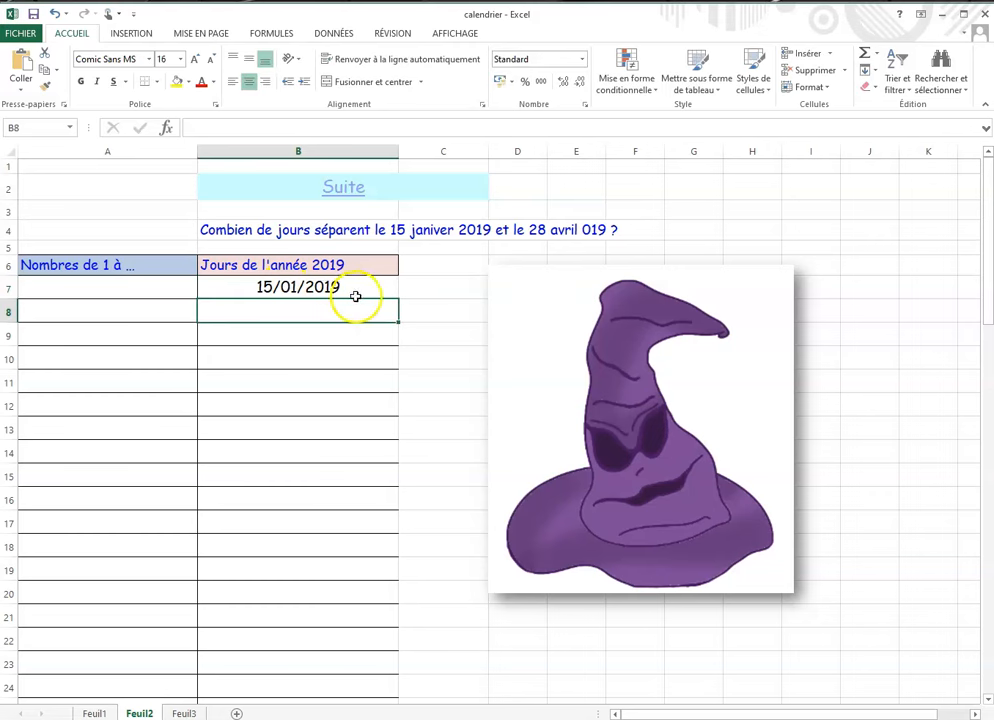
# Step: Fill the dates from B7 down column B to 02/05/2019 in B114
pyautogui.click(359, 291)
pyautogui.moveTo(398, 297); pyautogui.dragTo(424, 650)
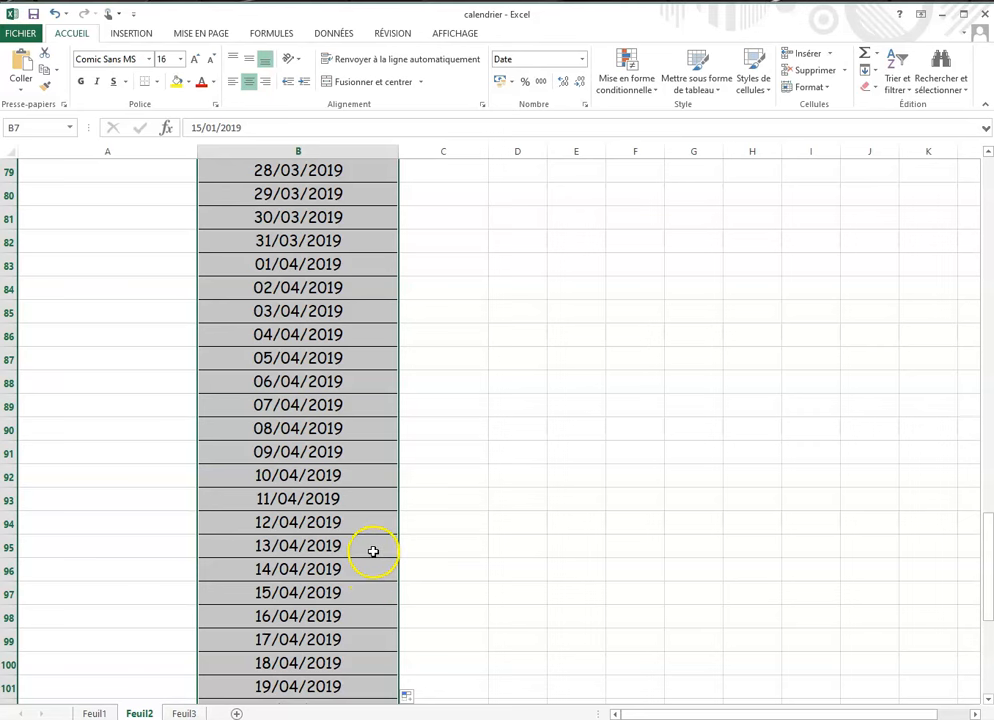
pyautogui.scroll(-8, 372, 551)
pyautogui.scroll(1, 372, 551)
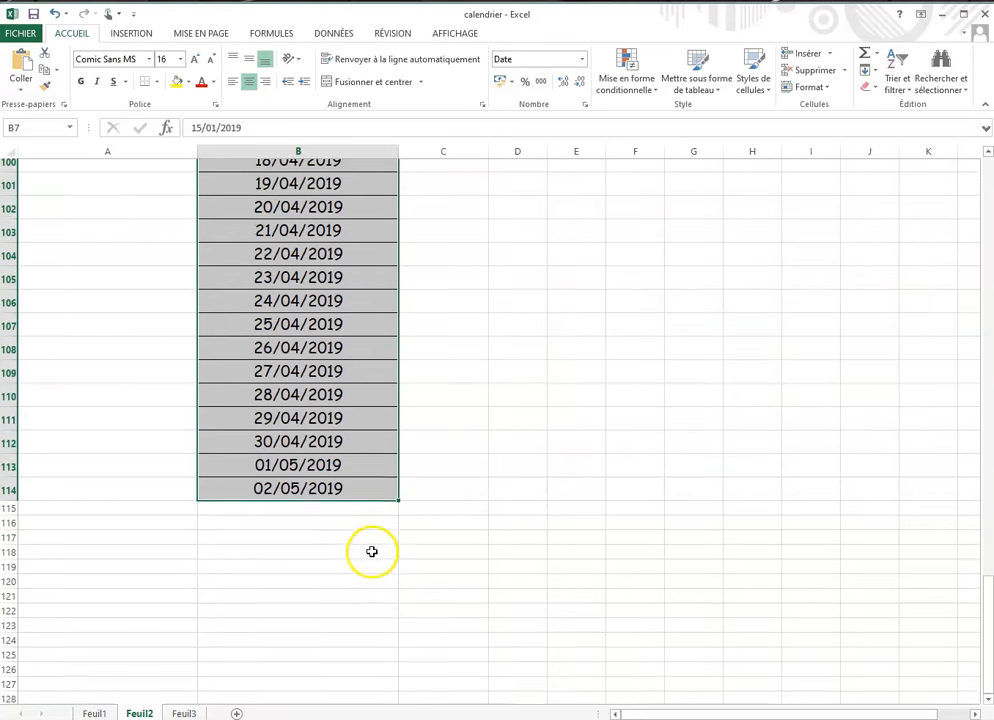
# Step: Fill A110:B110, the row of 28/04/2019, with yellow
pyautogui.click(302, 391)
pyautogui.moveTo(251, 406); pyautogui.dragTo(103, 397)
pyautogui.click(177, 82)
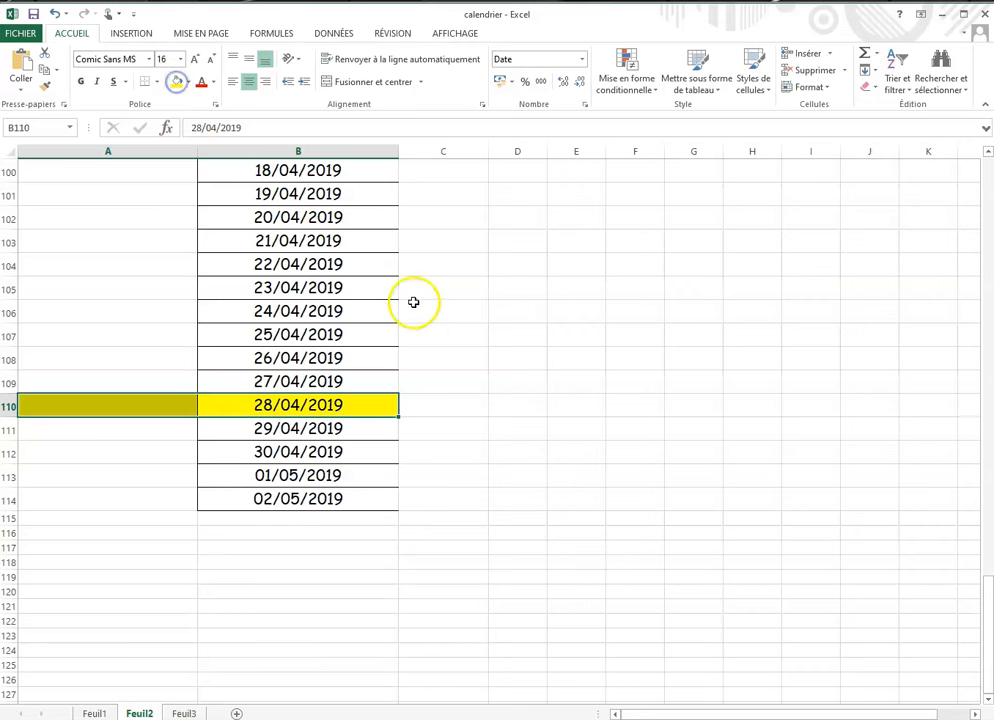
# Step: Enter 1 in A8 and 2 in A9, starting the count beside 16/01/2019
pyautogui.scroll(5, 452, 325)
pyautogui.scroll(20, 452, 325)
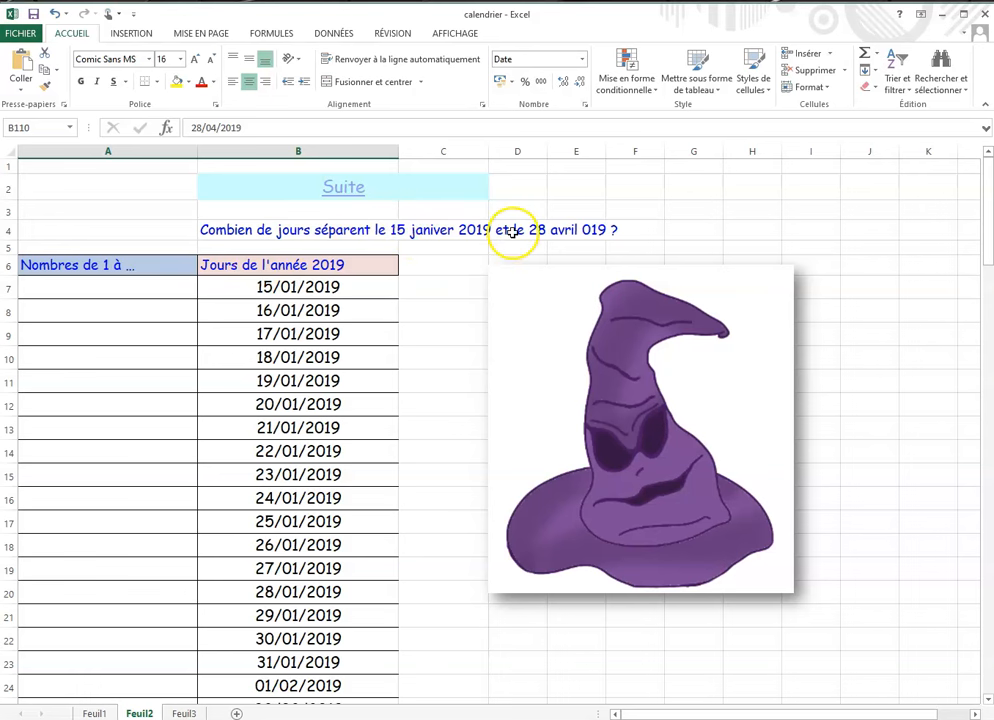
pyautogui.click(142, 313)
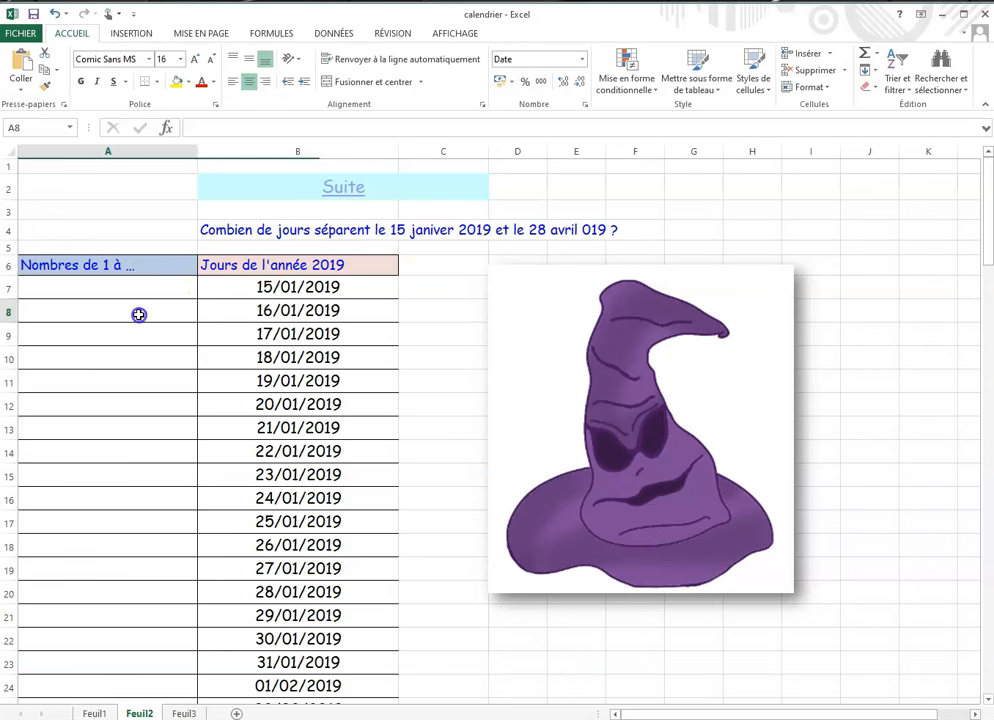
pyautogui.write('1')
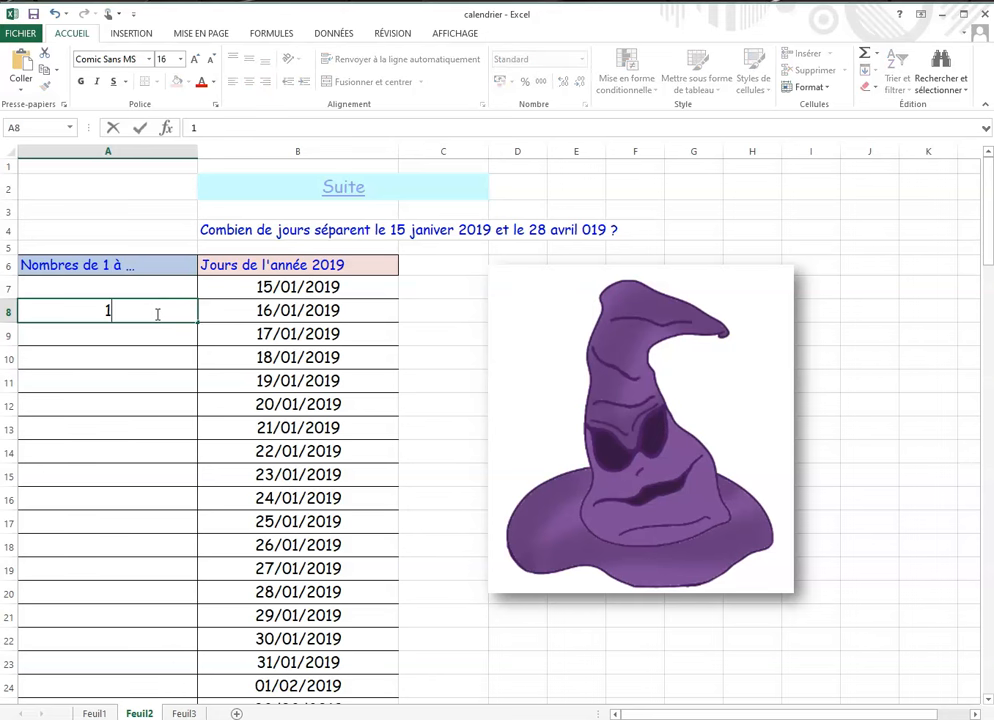
pyautogui.press('Return')
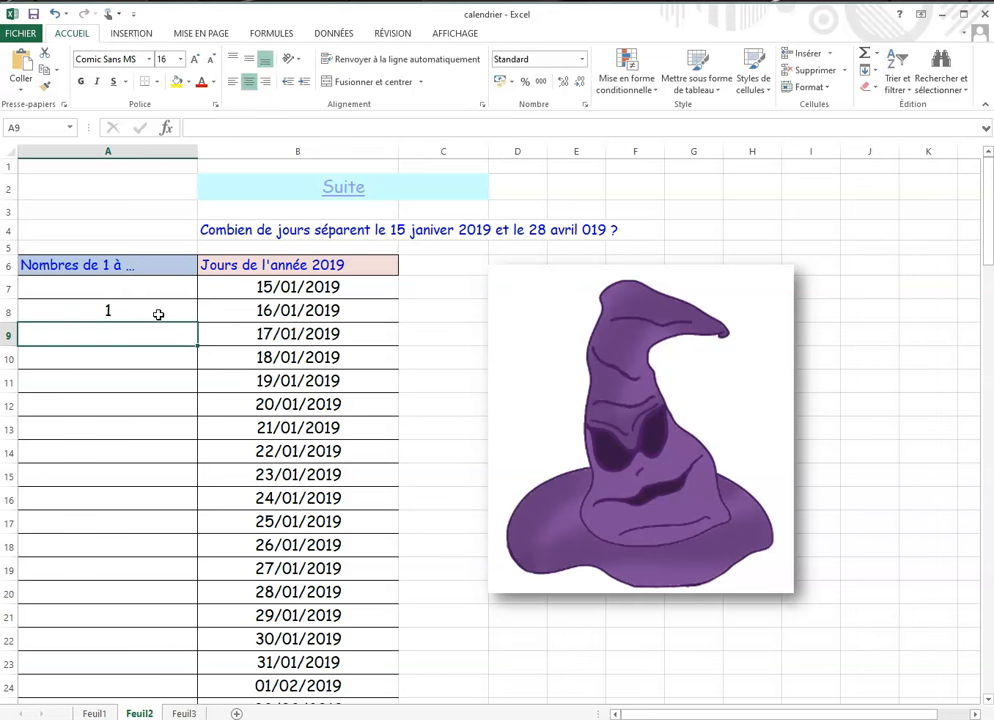
pyautogui.write('2')
# Step: Extend the number series in A8:A9 down to 107 in A114 and fill A110 with yellow
pyautogui.moveTo(160, 316); pyautogui.dragTo(160, 336)
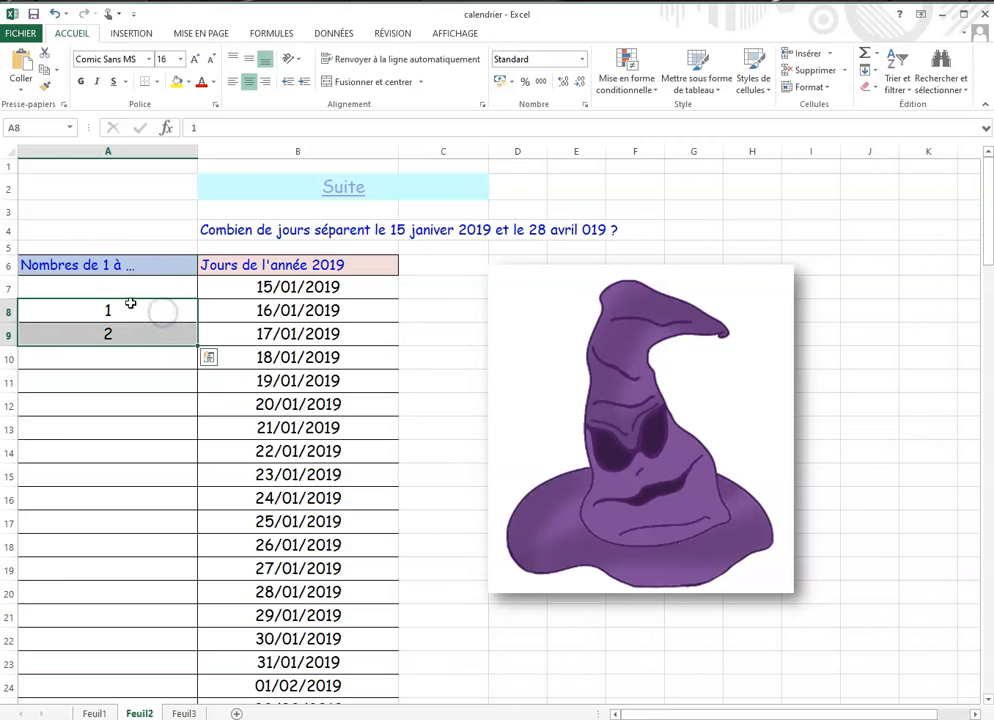
pyautogui.scroll(-2, 190, 343)
pyautogui.moveTo(197, 266); pyautogui.dragTo(190, 660)
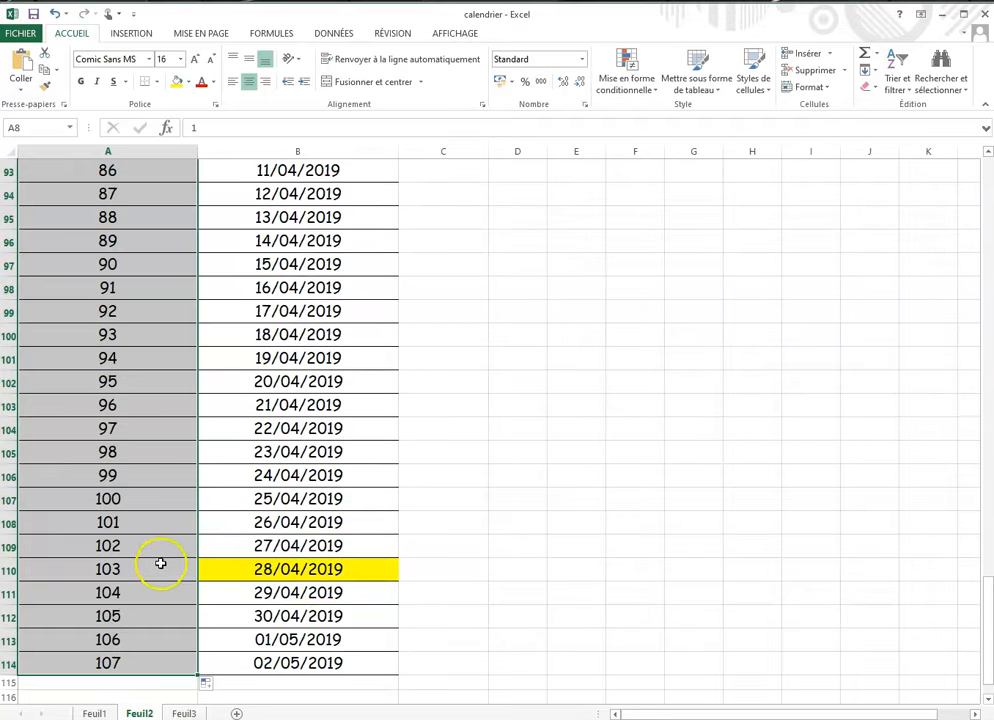
pyautogui.click(160, 563)
pyautogui.click(178, 82)
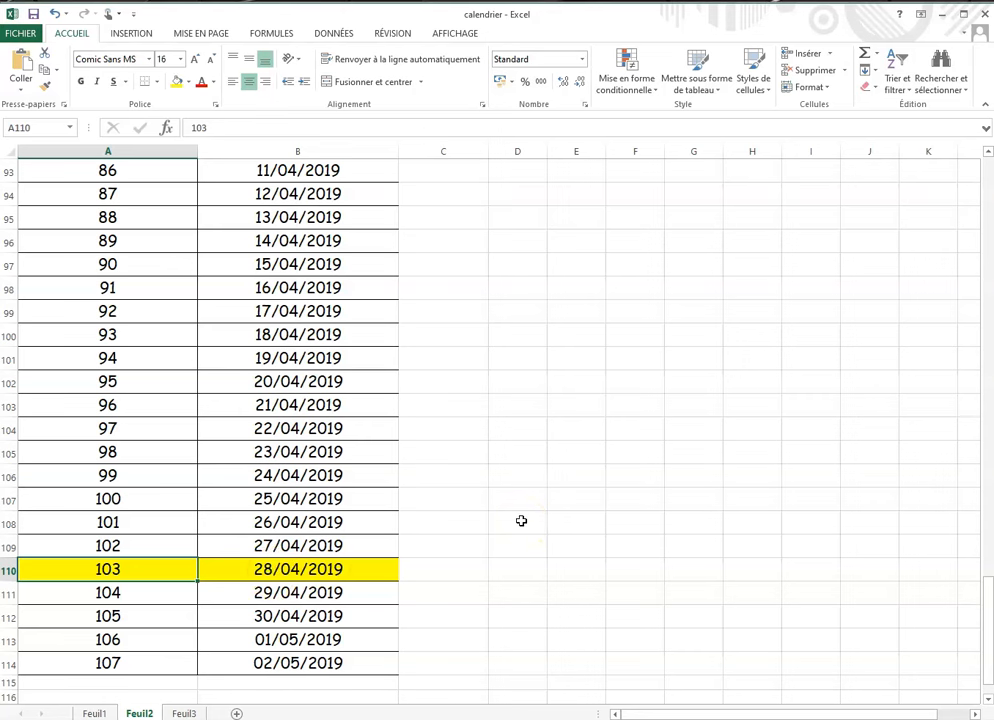
# Step: Switch to the Feuil3 sheet and enter 56 in B11 and 57 in B12 to start the list of integers
pyautogui.scroll(20, 515, 512)
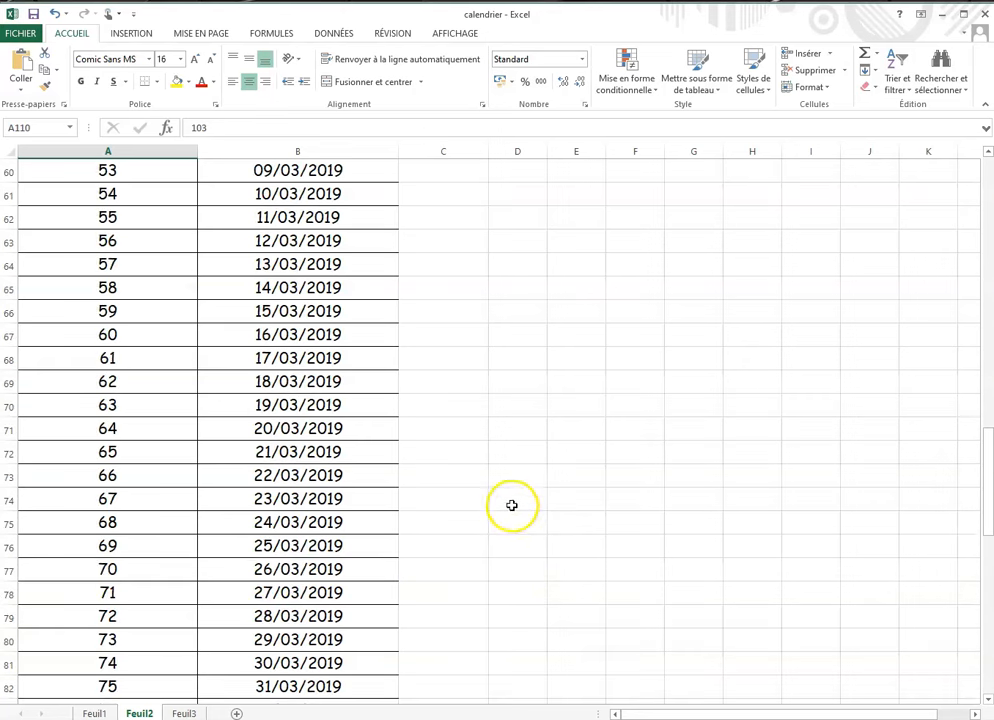
pyautogui.scroll(4, 508, 498)
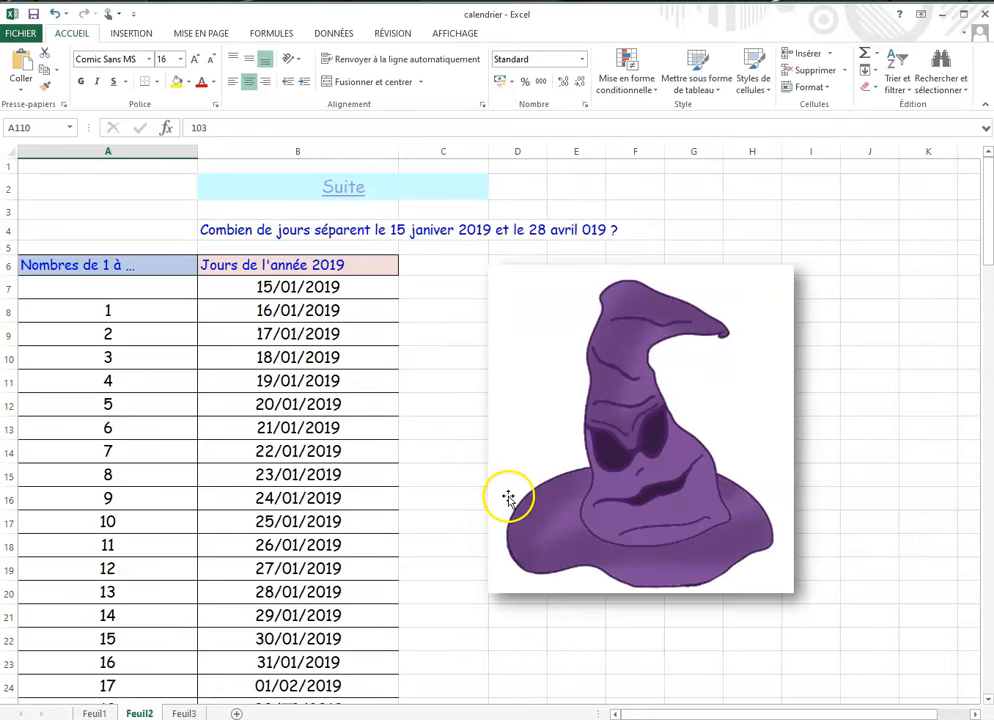
pyautogui.click(184, 713)
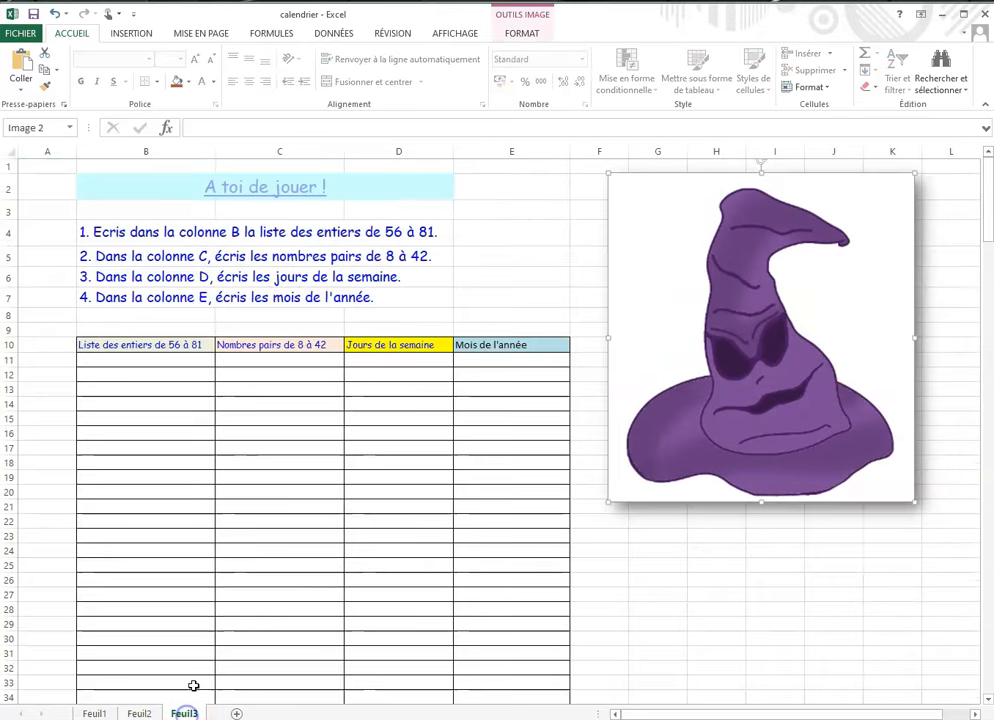
pyautogui.click(152, 364)
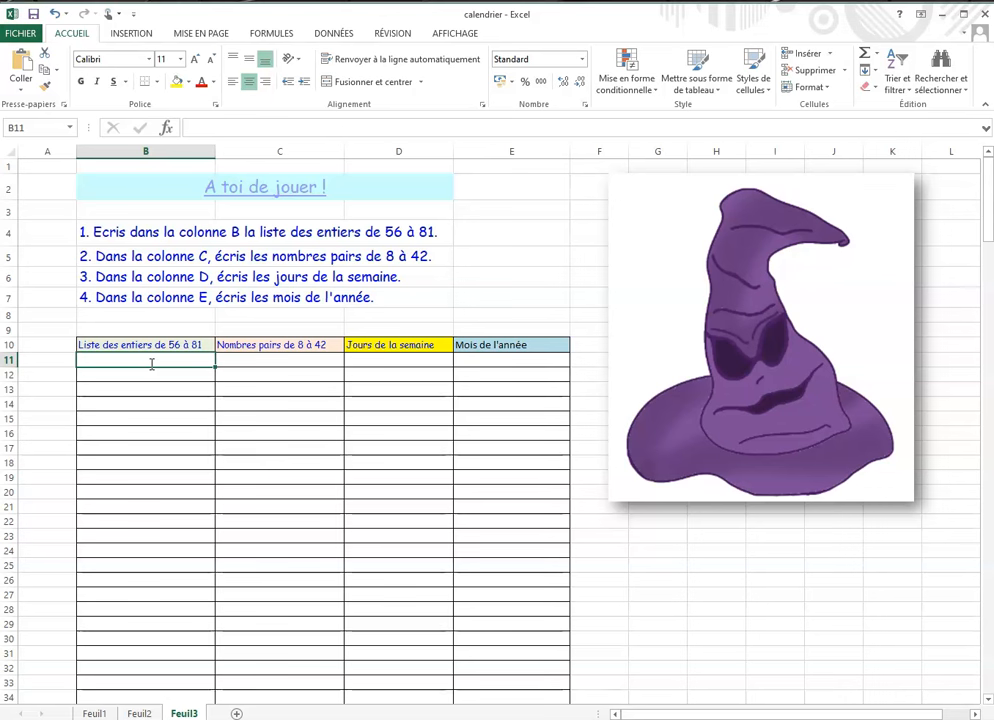
pyautogui.write('56')
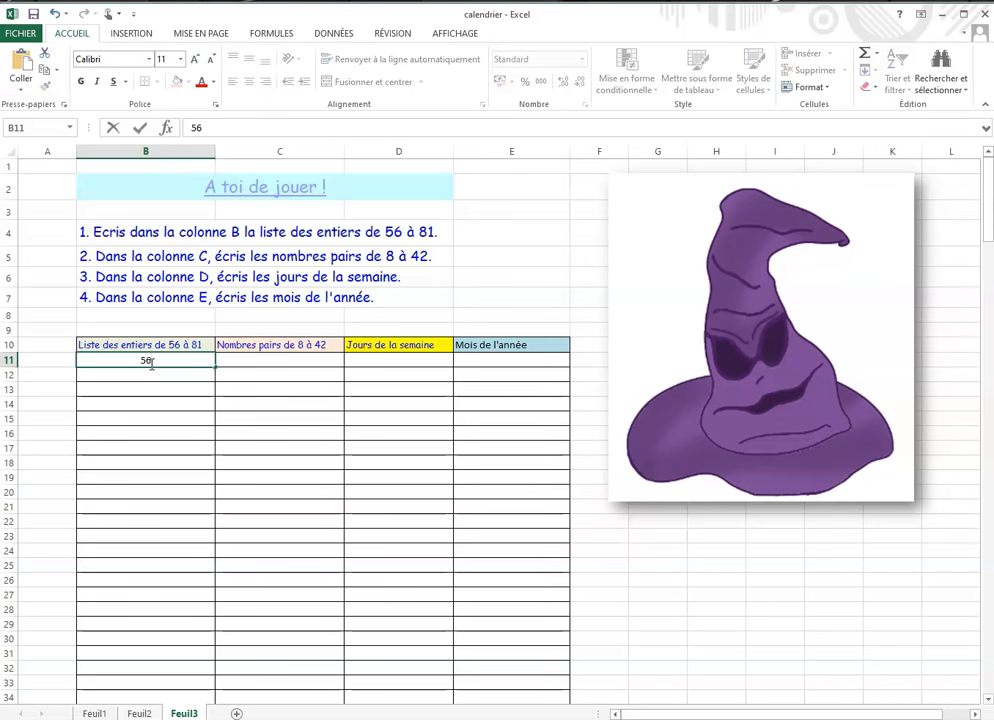
pyautogui.press('Return')
pyautogui.write('57')
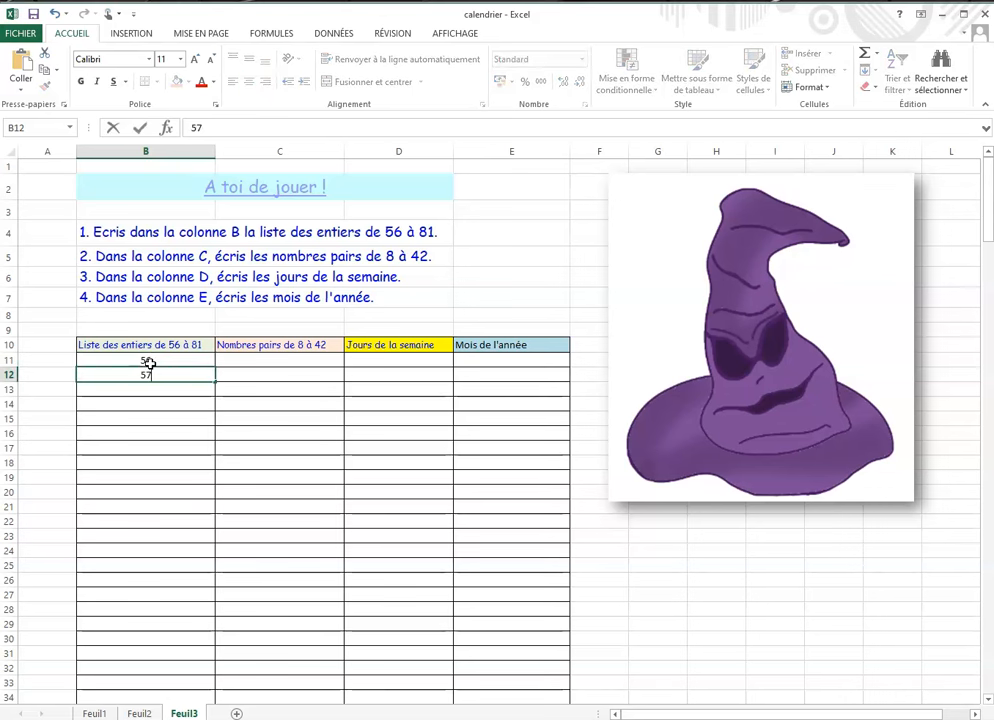
pyautogui.press('Return')
# Step: Extend the series from B11:B12 down column B and clear every number beyond 81 in B36
pyautogui.moveTo(172, 362); pyautogui.dragTo(188, 531)
pyautogui.scroll(20, 188, 531)
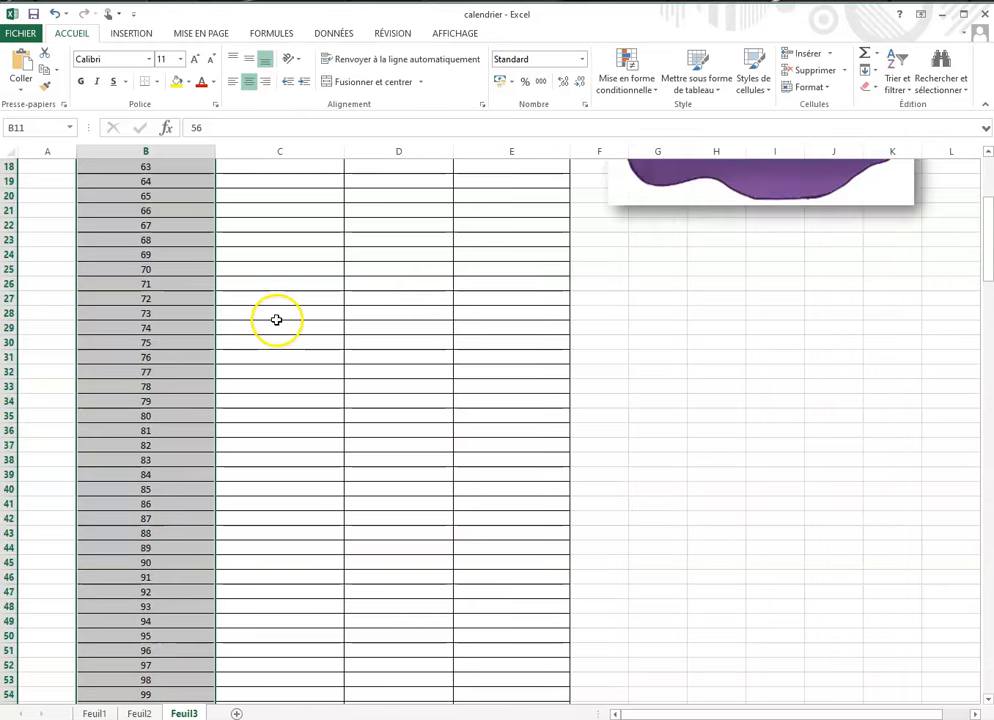
pyautogui.click(161, 530)
pyautogui.moveTo(158, 633); pyautogui.dragTo(150, 699)
pyautogui.press('Delete')
pyautogui.scroll(-9, 133, 538)
pyautogui.scroll(-18, 133, 538)
pyautogui.moveTo(133, 548); pyautogui.dragTo(160, 640)
pyautogui.press('Delete')
# Step: Fill C11:C28 with the even numbers from 8 to 42 by extending 8 and 10, removing any surplus value below
pyautogui.scroll(20, 197, 388)
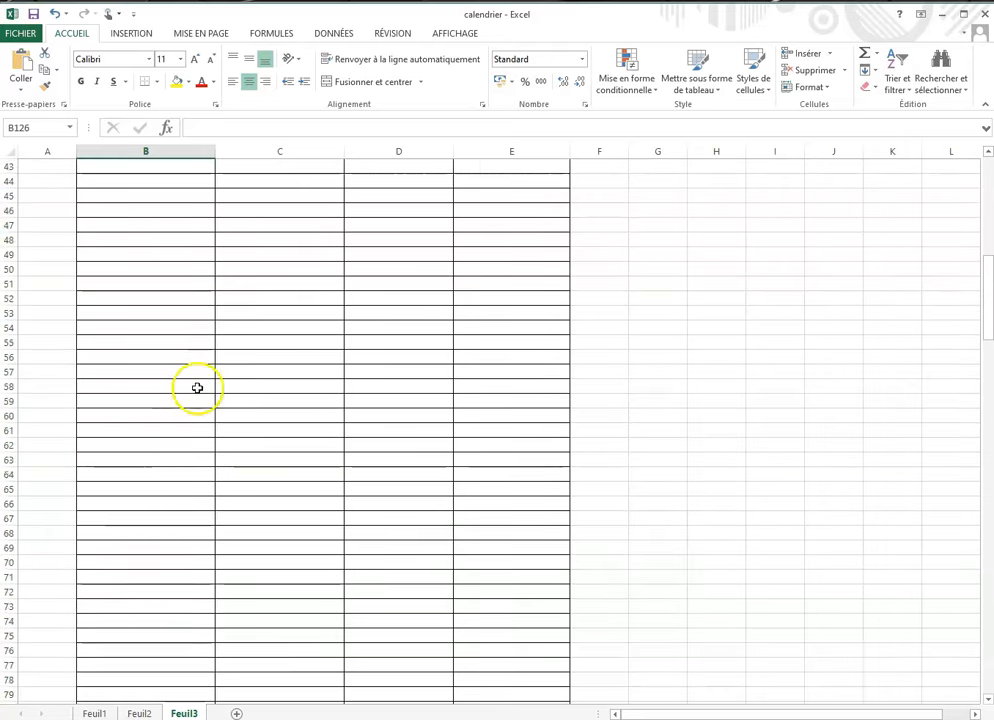
pyautogui.click(297, 231)
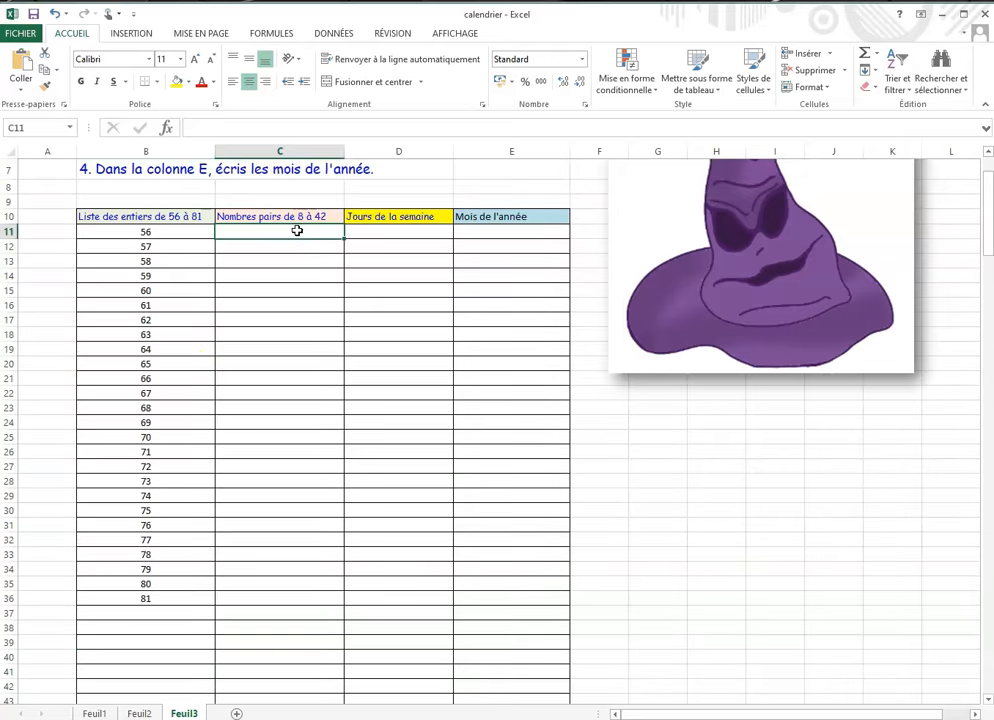
pyautogui.write('8')
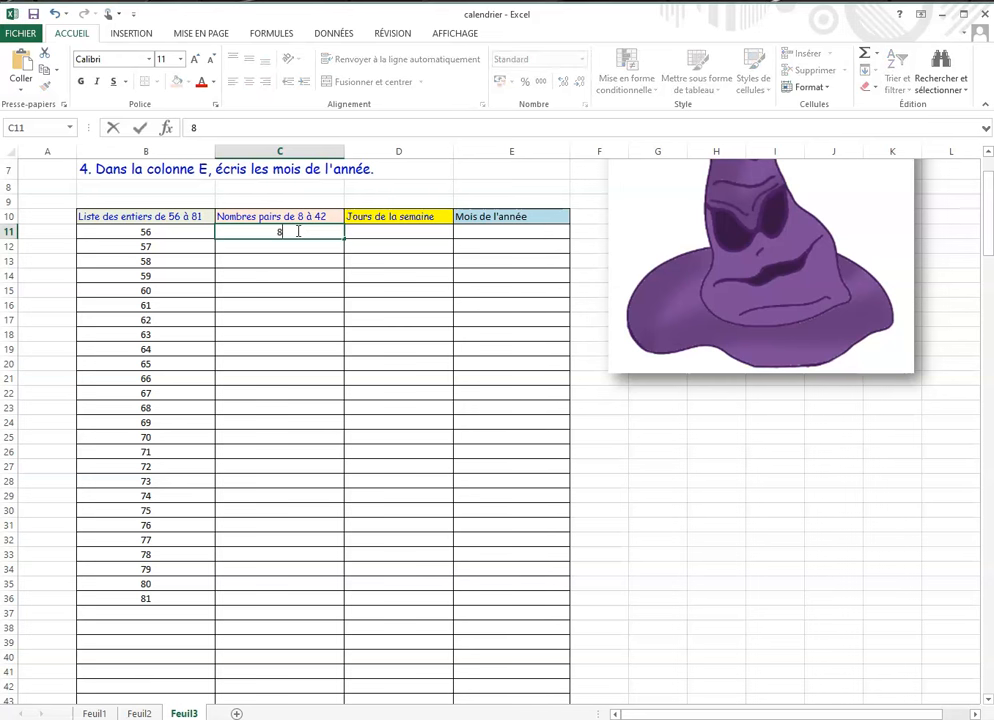
pyautogui.press('Return')
pyautogui.write('10')
pyautogui.press('Return')
pyautogui.moveTo(297, 231); pyautogui.dragTo(340, 507)
pyautogui.click(337, 499)
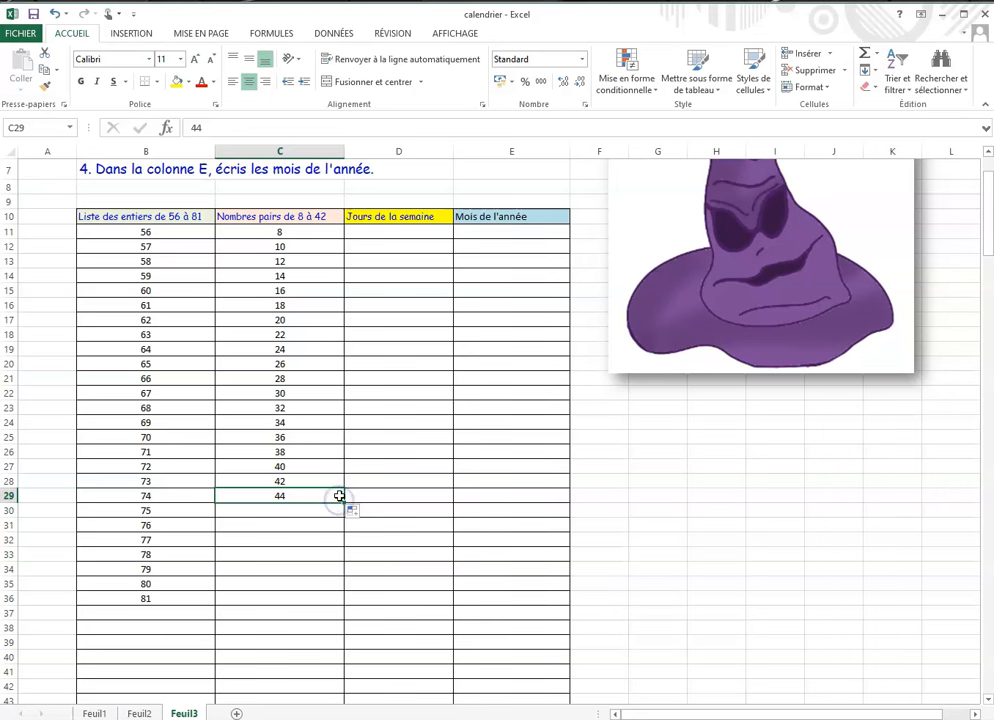
# Step: Enter lundi in D11, extend the weekdays down to dimanche in D17 and clear the repeated days below
pyautogui.click(405, 236)
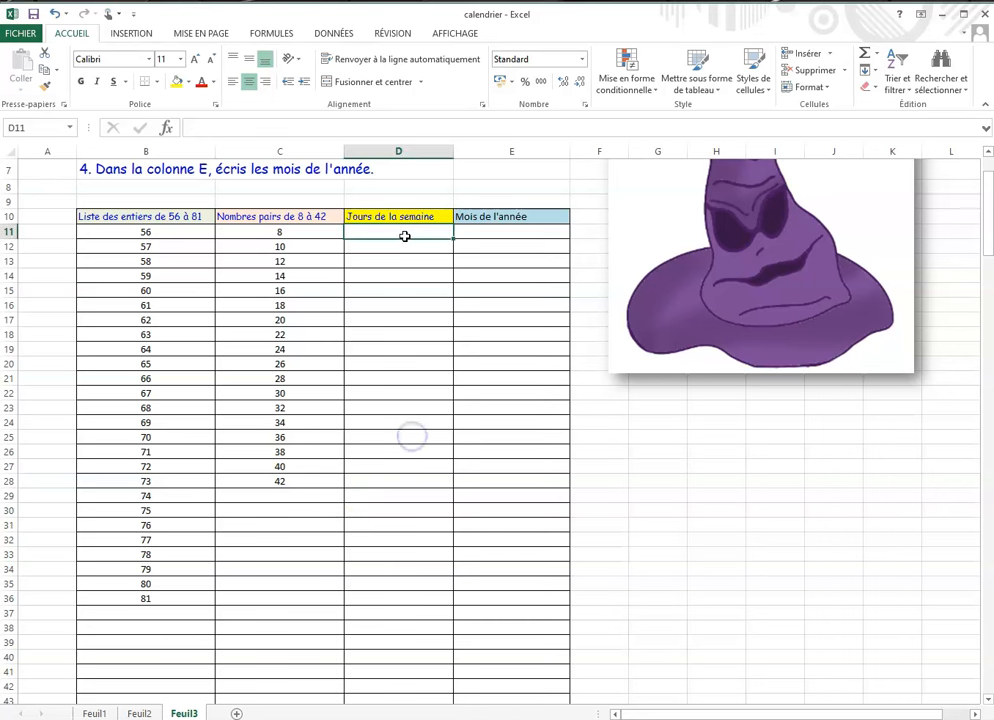
pyautogui.write('lundi')
pyautogui.press('Return')
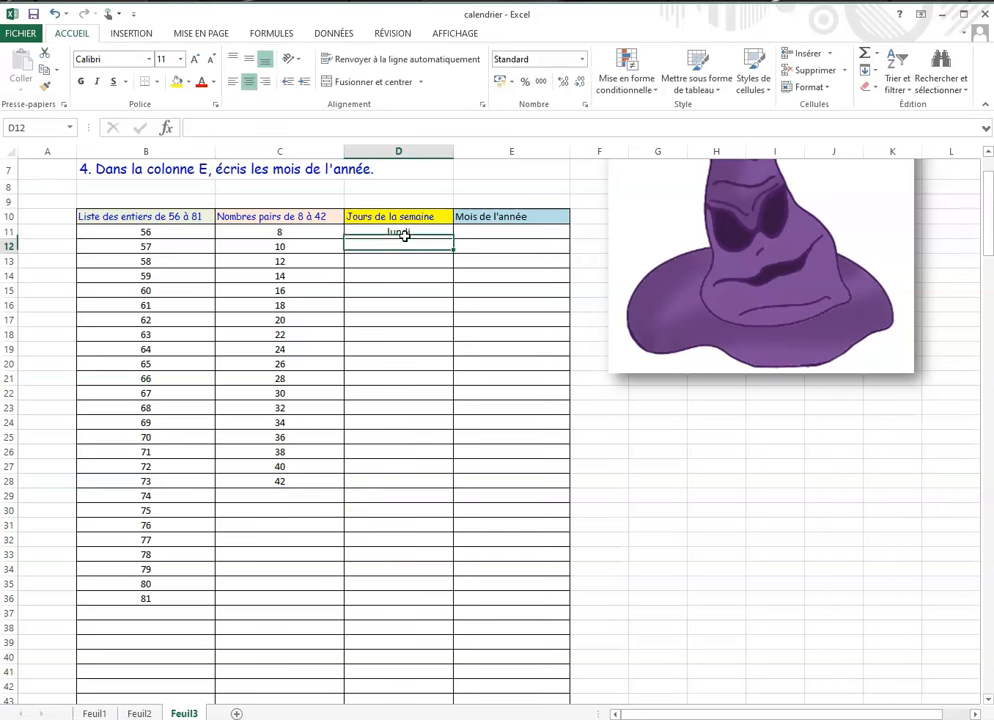
pyautogui.click(447, 231)
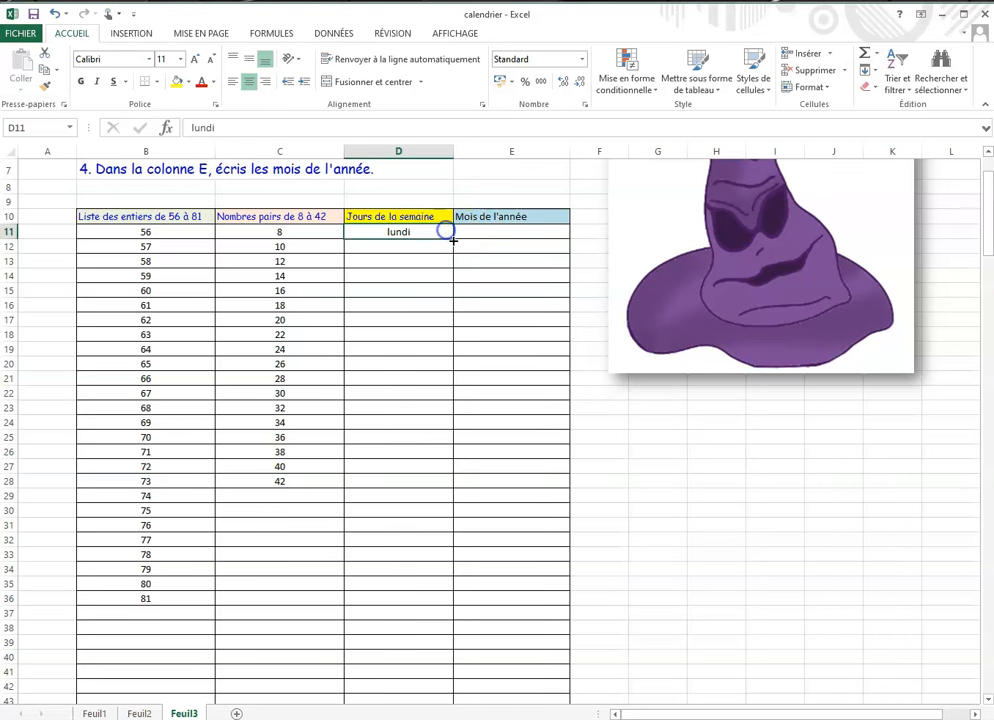
pyautogui.moveTo(455, 241); pyautogui.dragTo(459, 382)
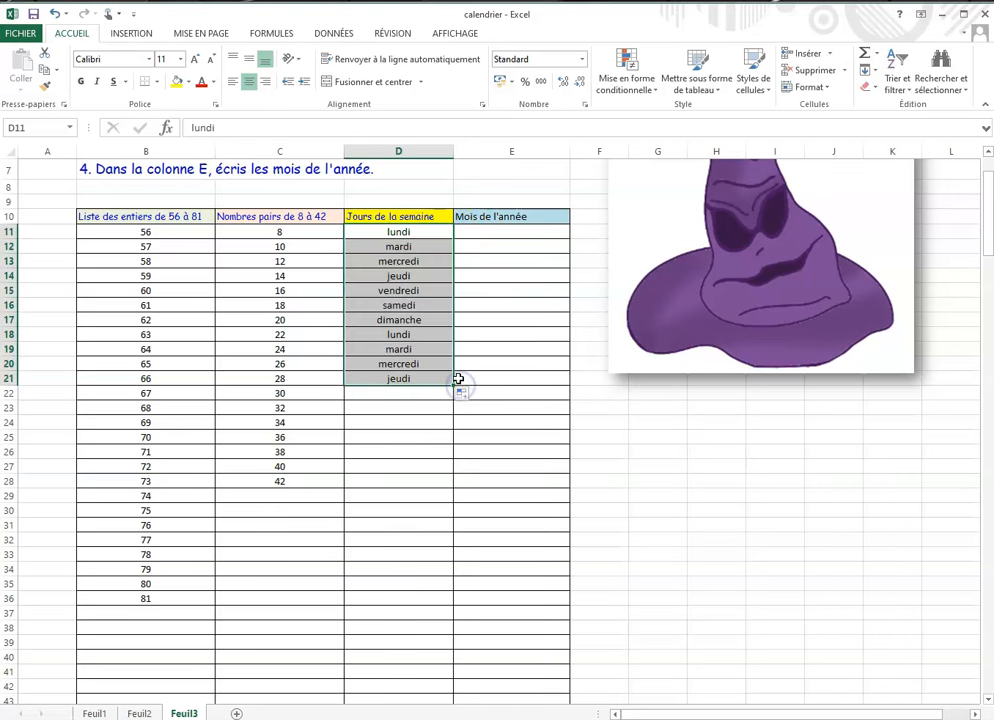
pyautogui.moveTo(422, 335); pyautogui.dragTo(422, 395)
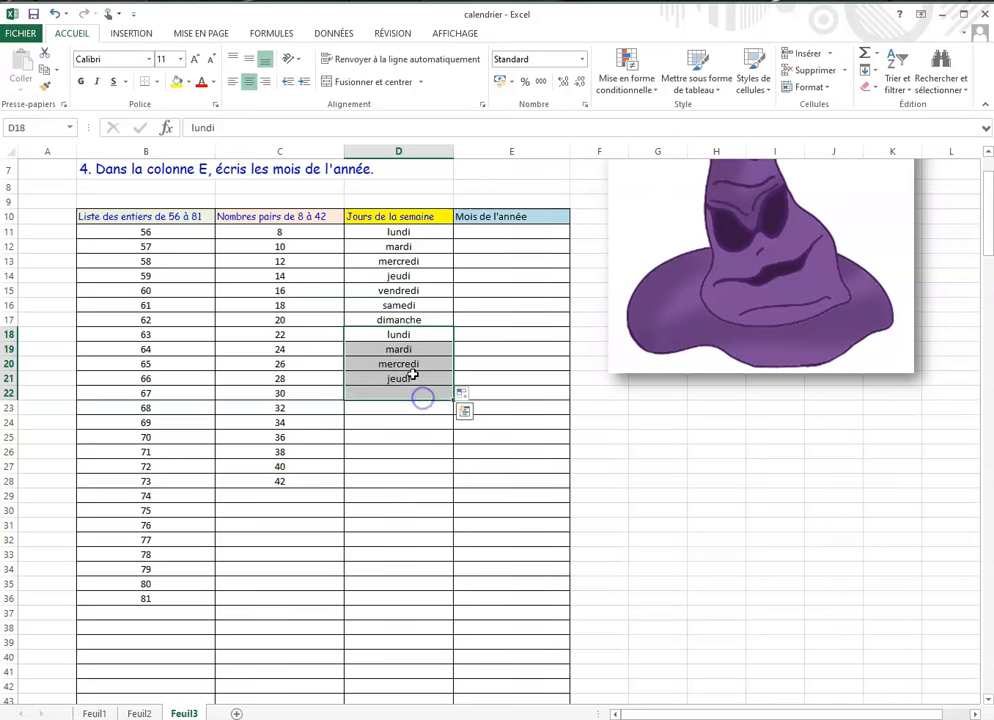
pyautogui.press('Delete')
# Step: Enter janvier in E11, extend the months down to décembre in E22 and clear the repeated months in E23:E24
pyautogui.click(492, 228)
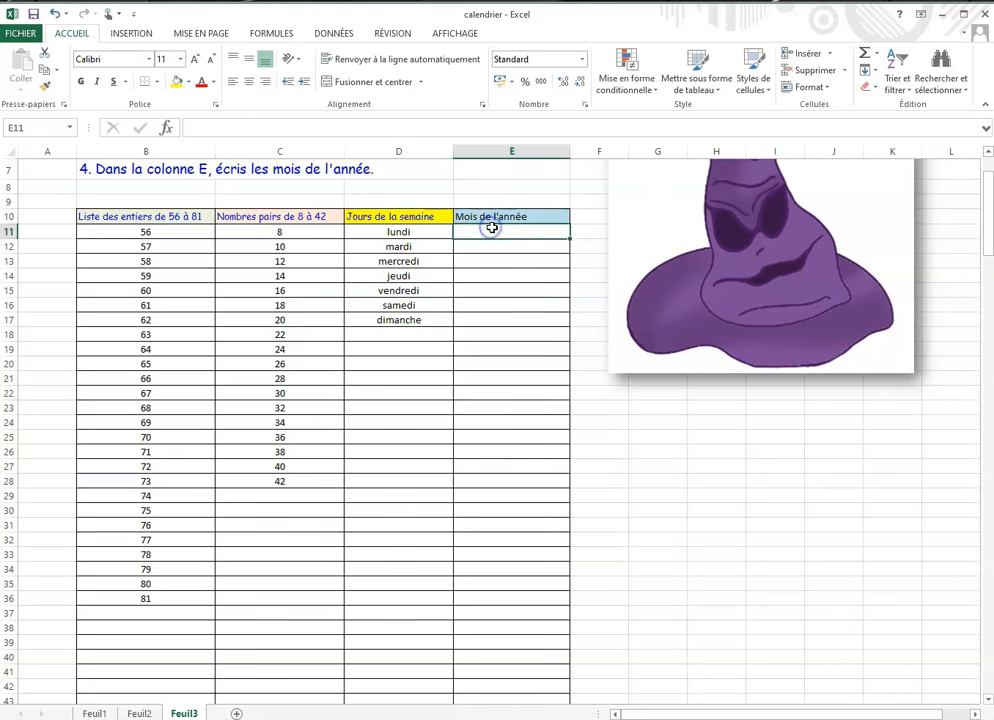
pyautogui.write('j')
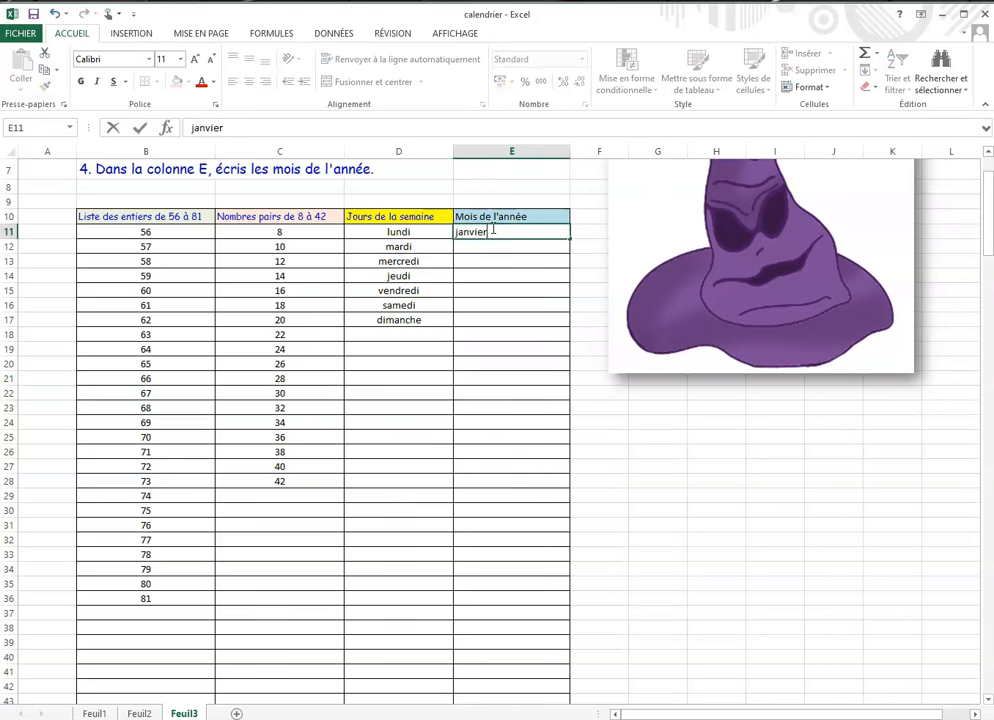
pyautogui.write('anvier')
pyautogui.click(498, 227)
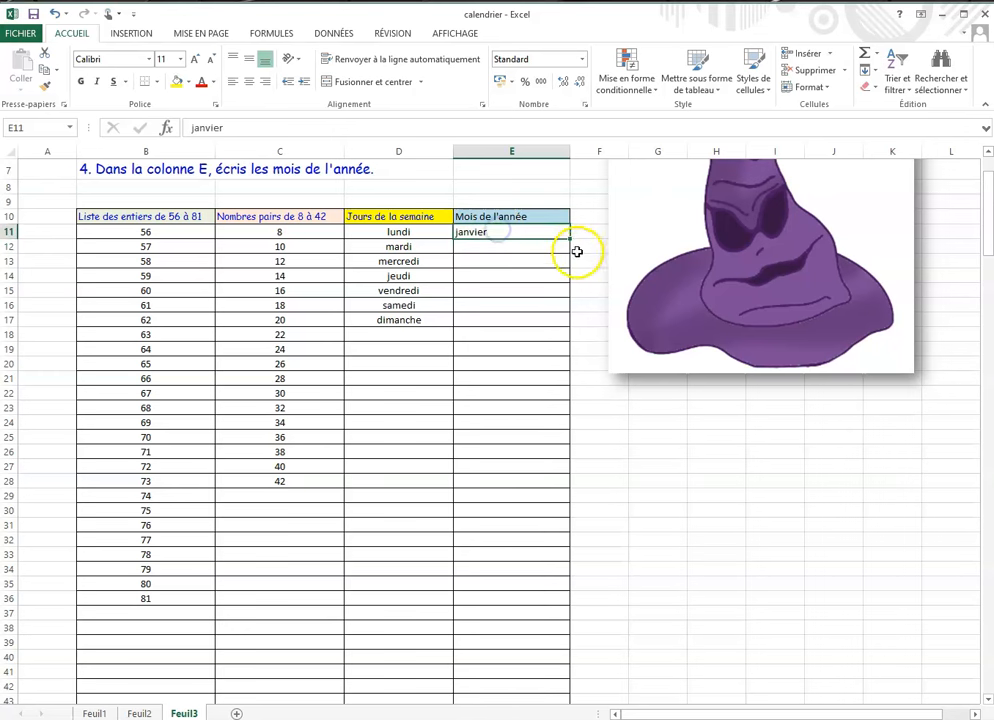
pyautogui.moveTo(572, 235); pyautogui.dragTo(524, 425)
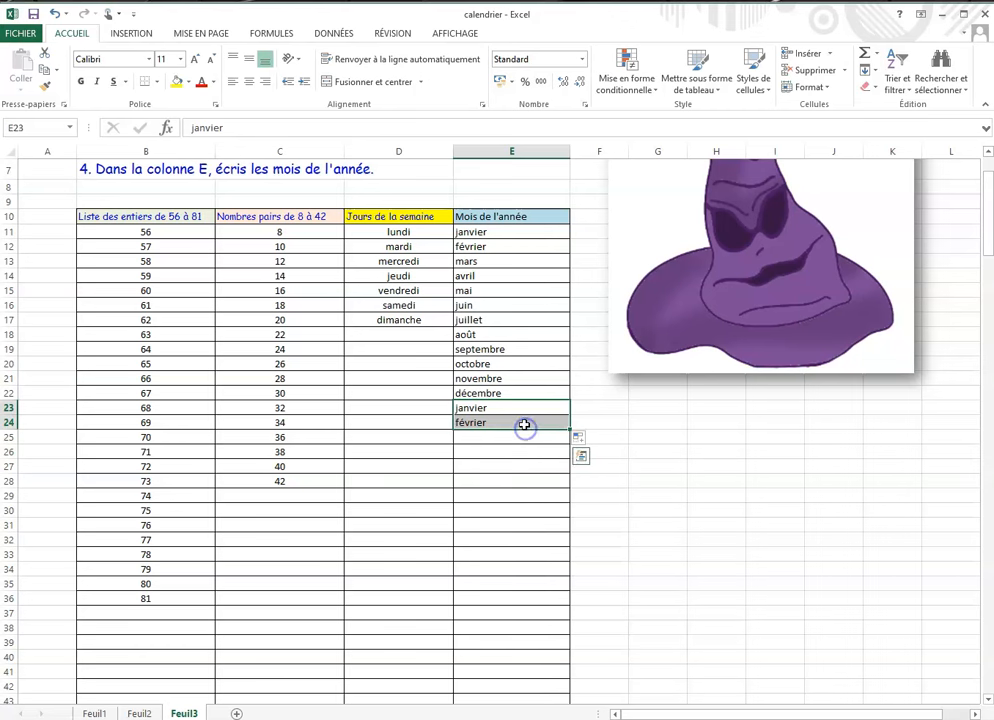
pyautogui.press('Delete')
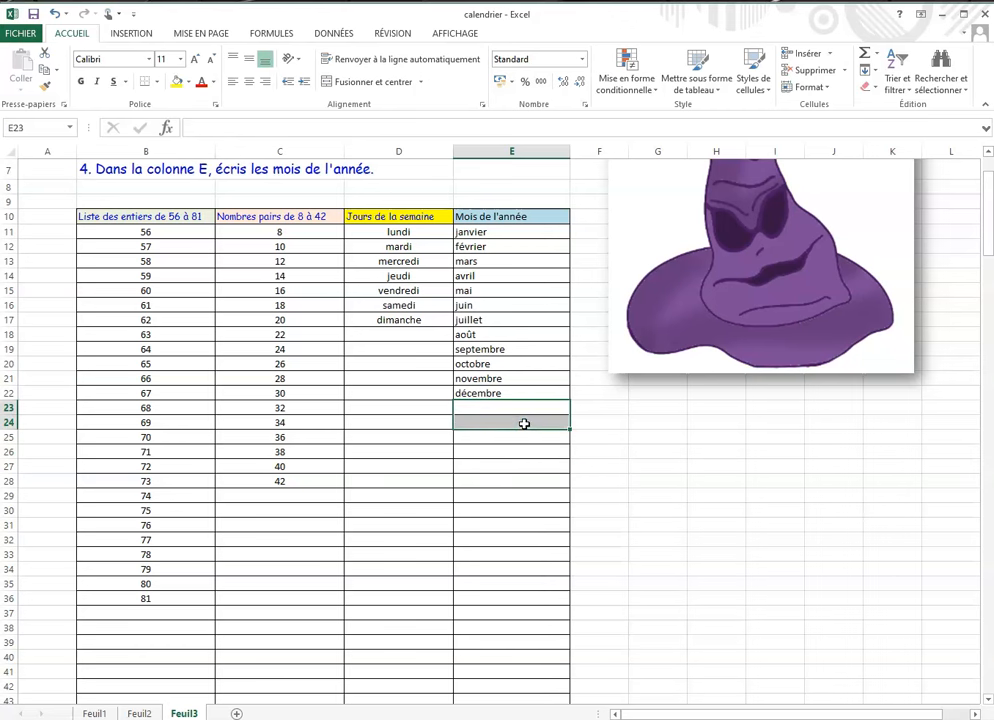
pyautogui.scroll(2, 524, 424)
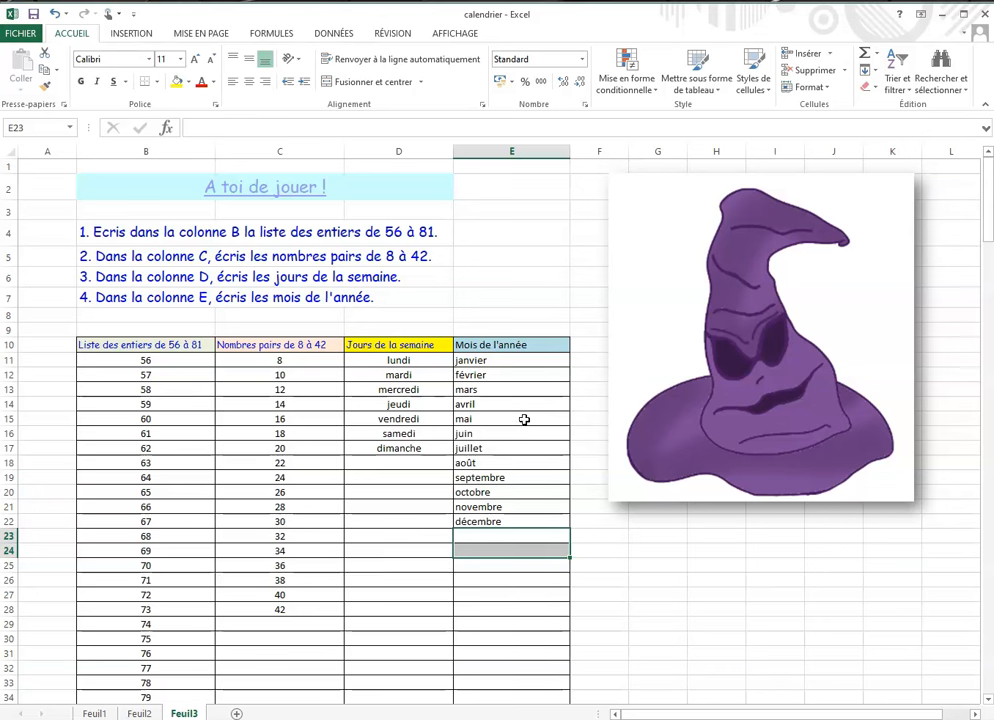